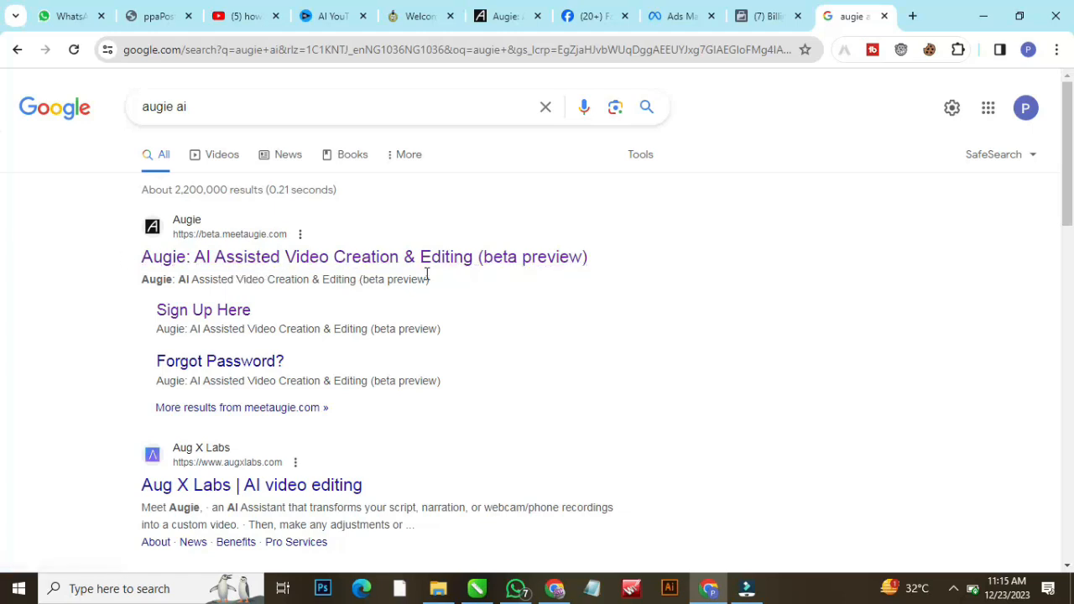
Open the Augie beta site from the search results and sign in with the saved account credentials.
{"action": "left_click", "coordinate": [492, 265]}
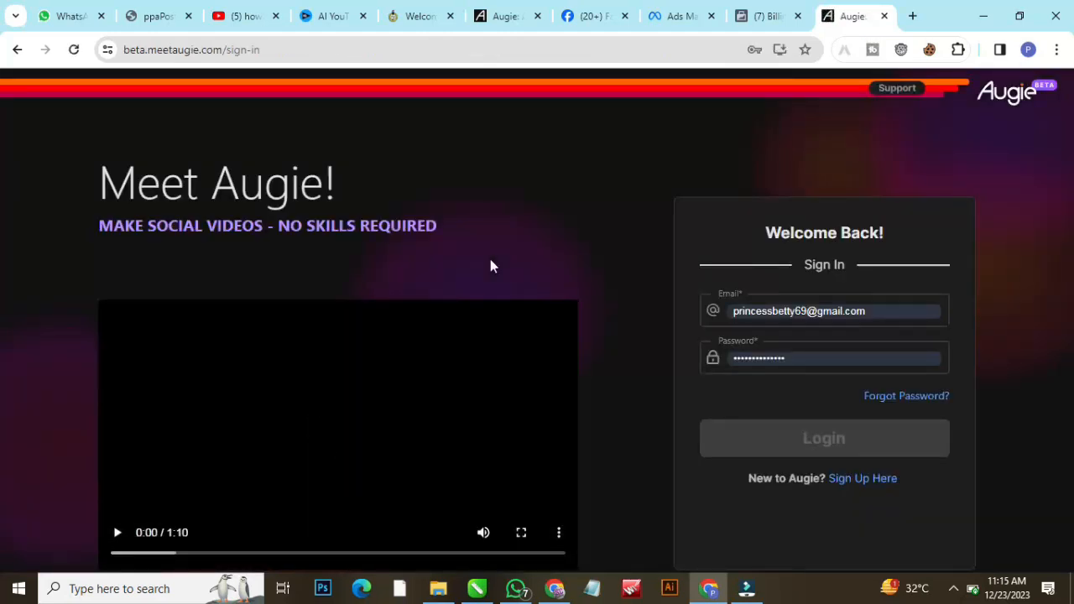
{"action": "left_click", "coordinate": [860, 484]}
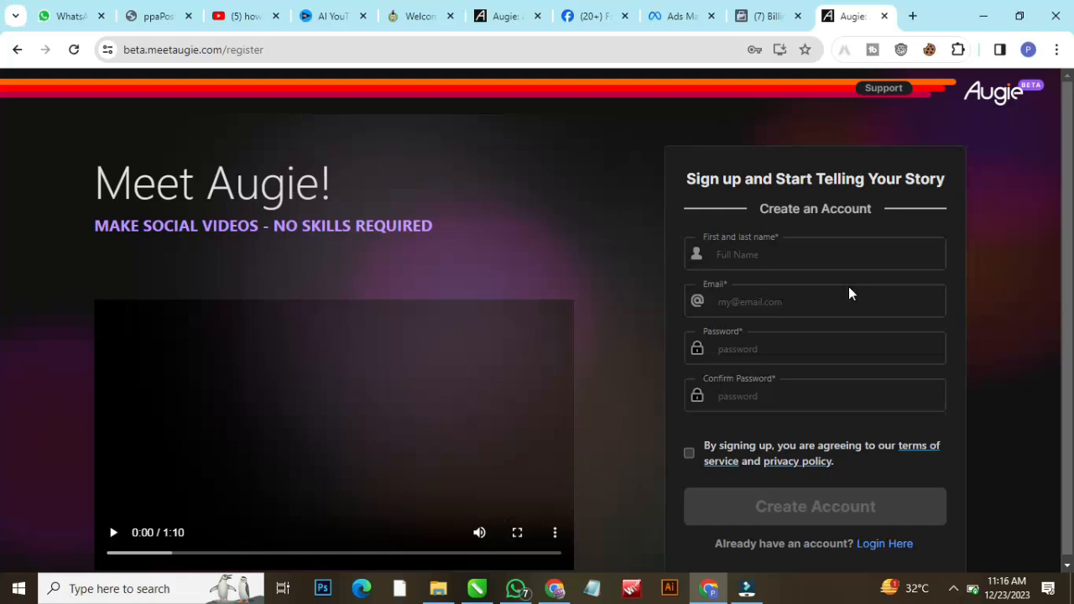
{"action": "left_click", "coordinate": [902, 542]}
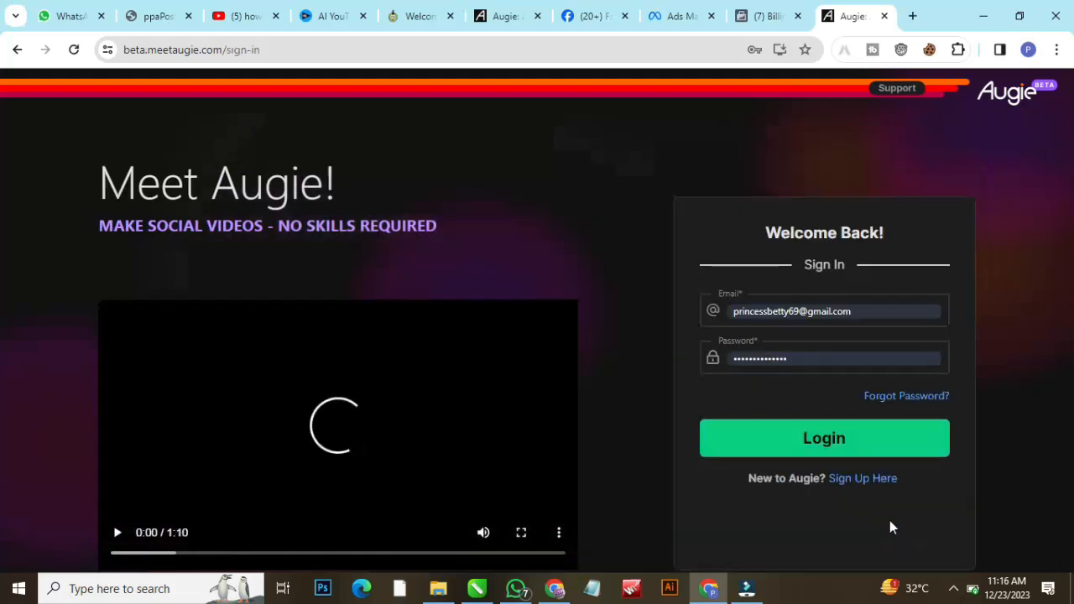
{"action": "left_click", "coordinate": [843, 453]}
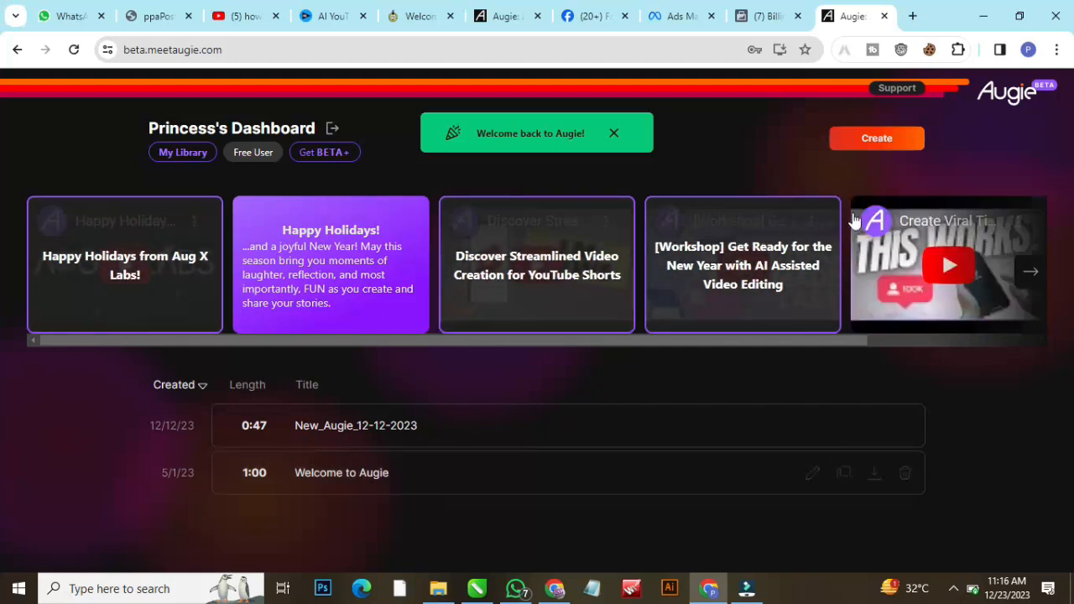
{"action": "left_click", "coordinate": [618, 133]}
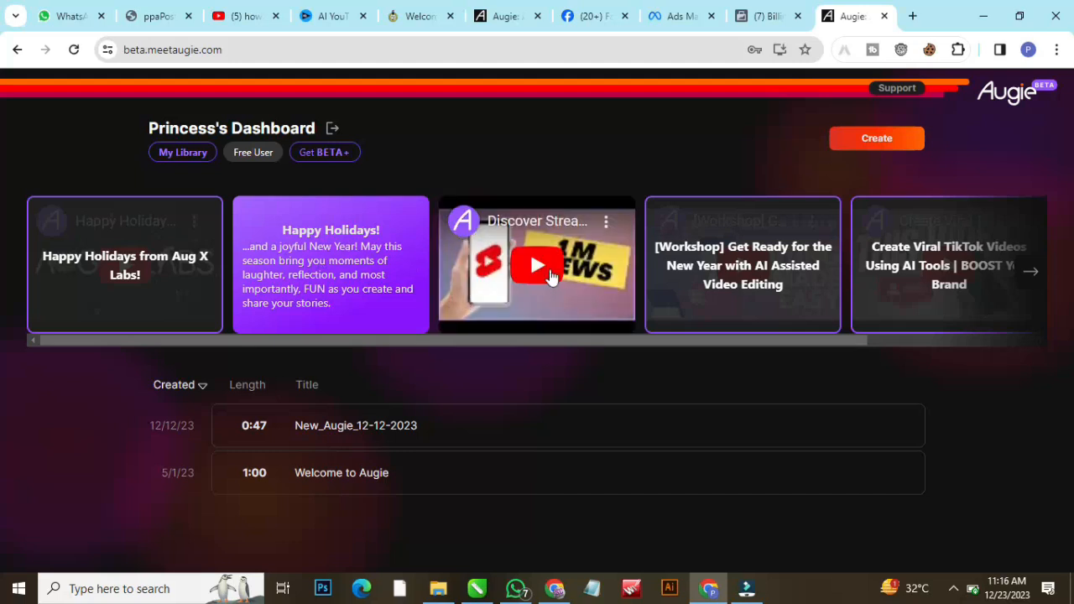
Start creating a new video with the "I am starting from scratch" option.
{"action": "left_click", "coordinate": [1031, 270]}
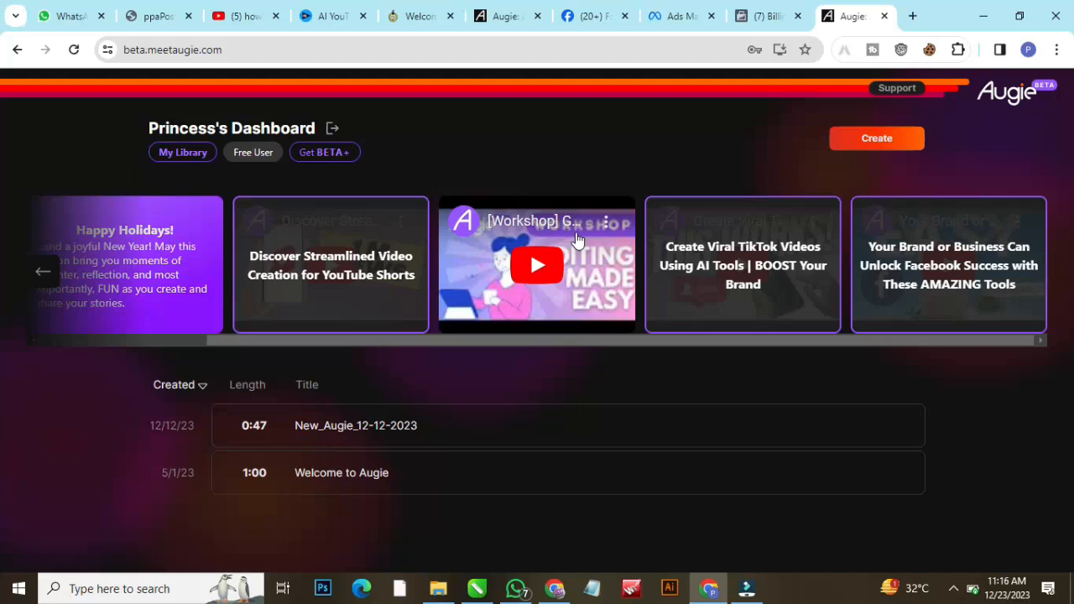
{"action": "mouse_move", "coordinate": [727, 255]}
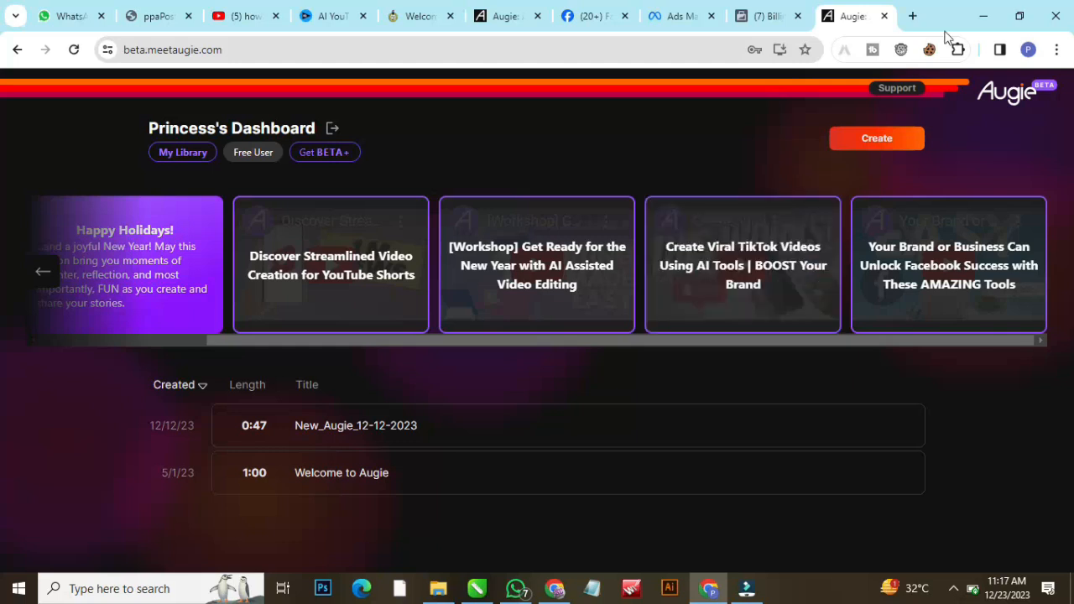
{"action": "left_click", "coordinate": [884, 140]}
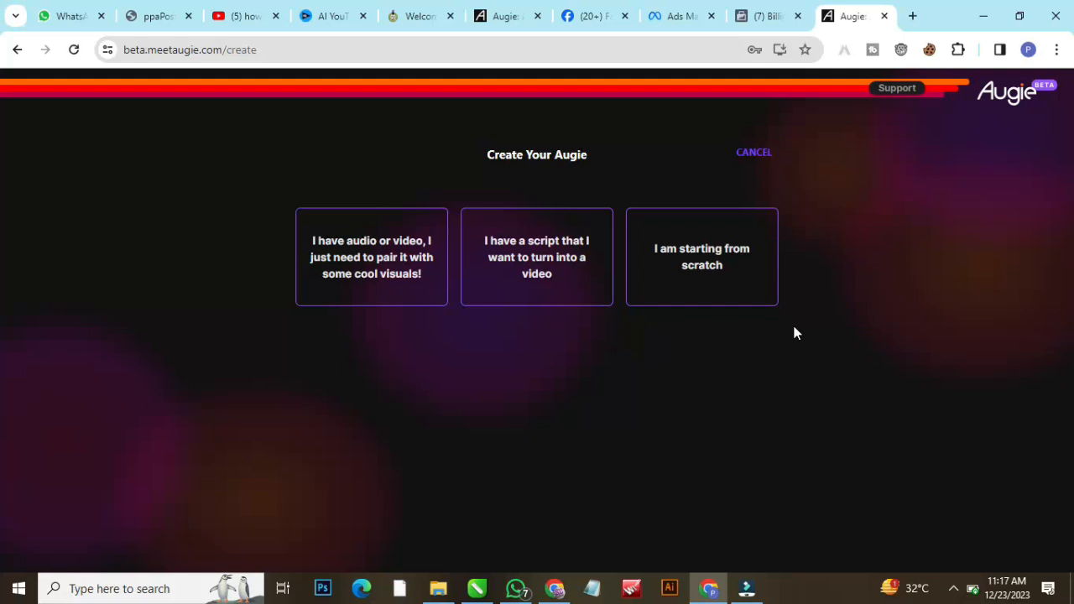
{"action": "left_click", "coordinate": [718, 283]}
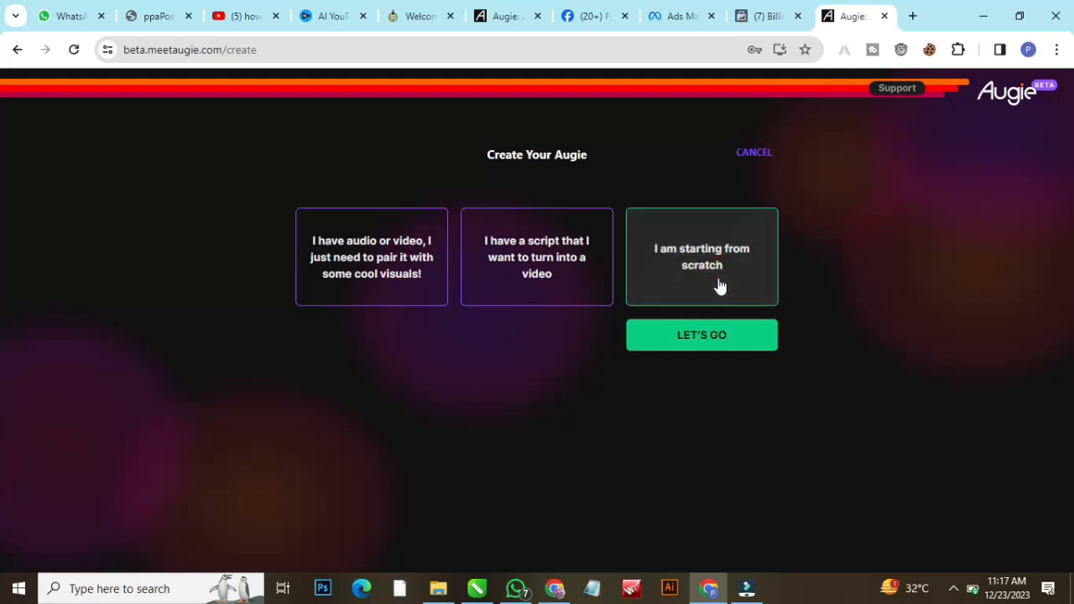
{"action": "left_click", "coordinate": [676, 335]}
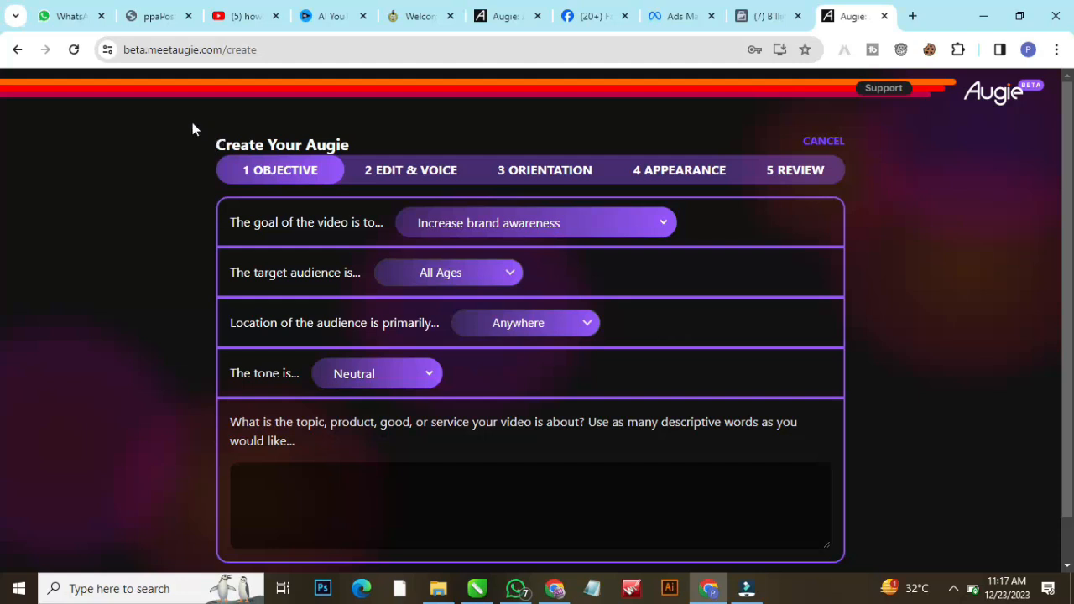
Review the creation stages and the available choices for video goal, target audience, audience location and tone.
{"action": "left_click_drag", "start_coordinate": [183, 125], "coordinate": [854, 169]}
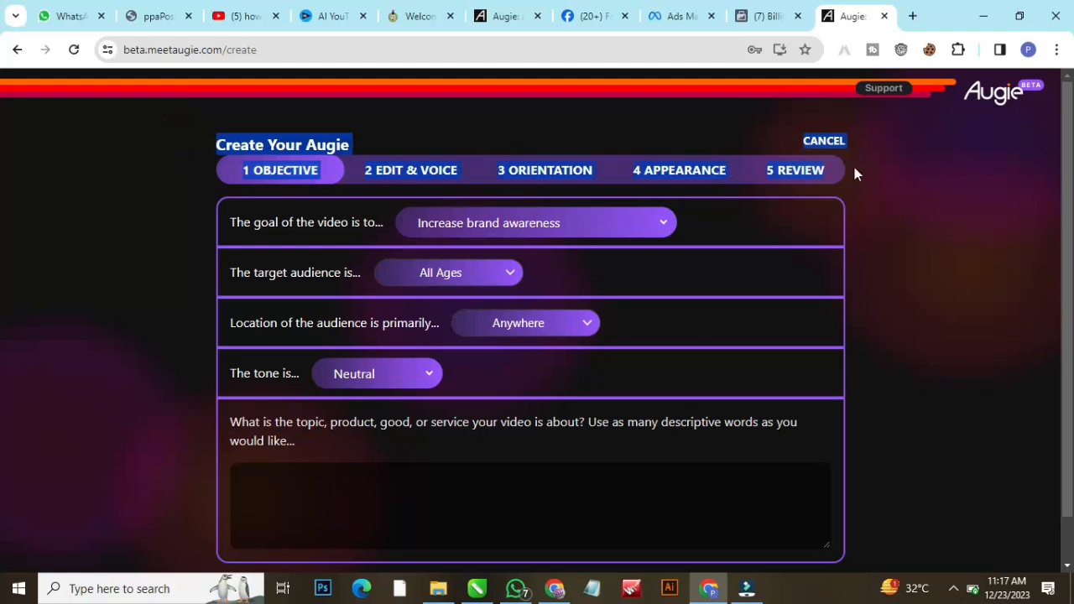
{"action": "left_click", "coordinate": [913, 199]}
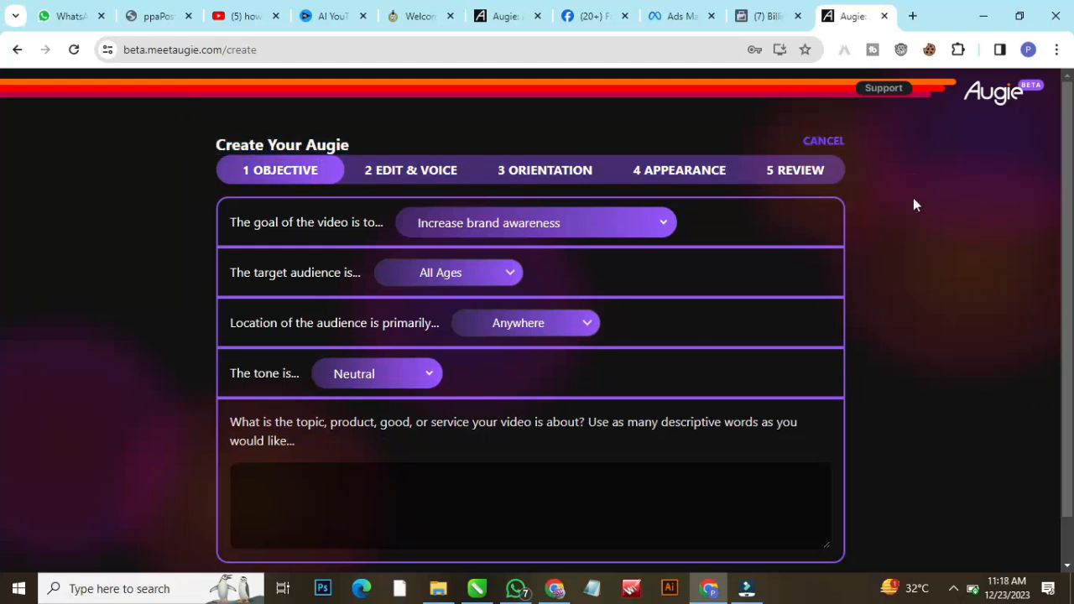
{"action": "left_click", "coordinate": [569, 226]}
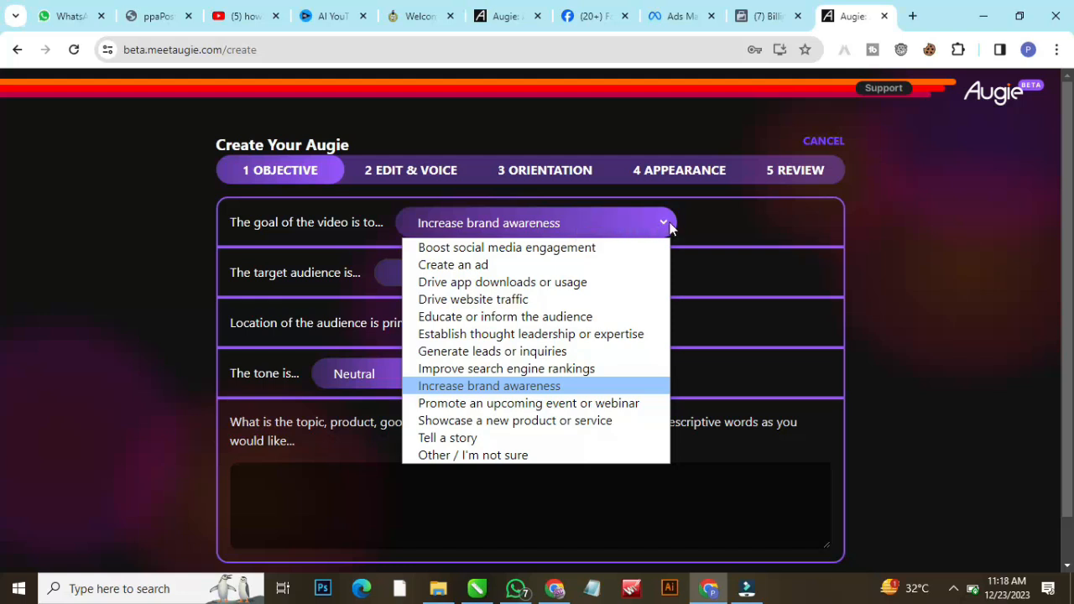
{"action": "left_click", "coordinate": [704, 229]}
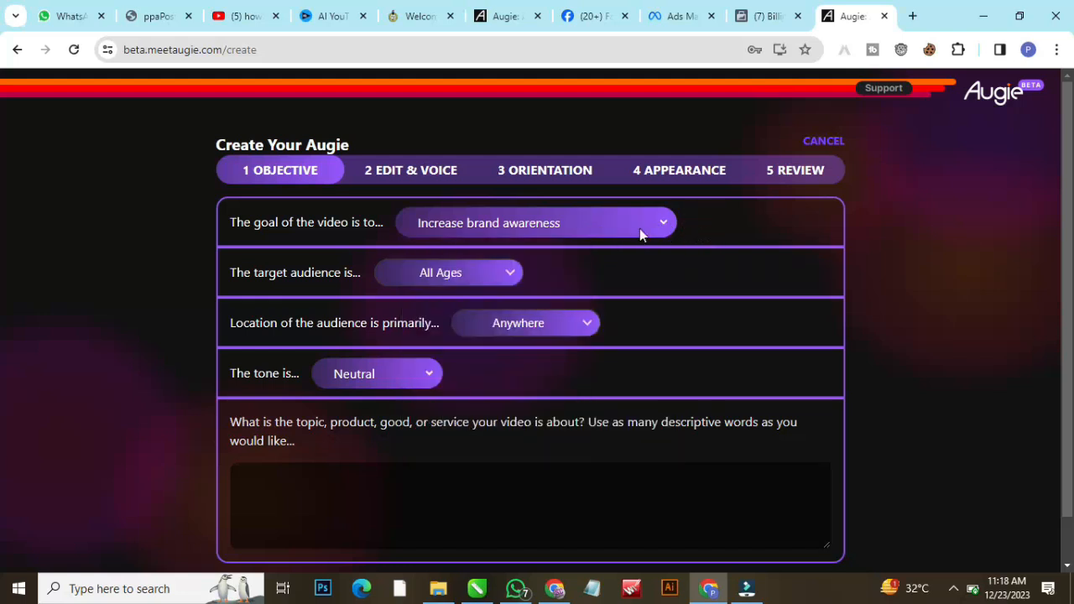
{"action": "left_click", "coordinate": [436, 283]}
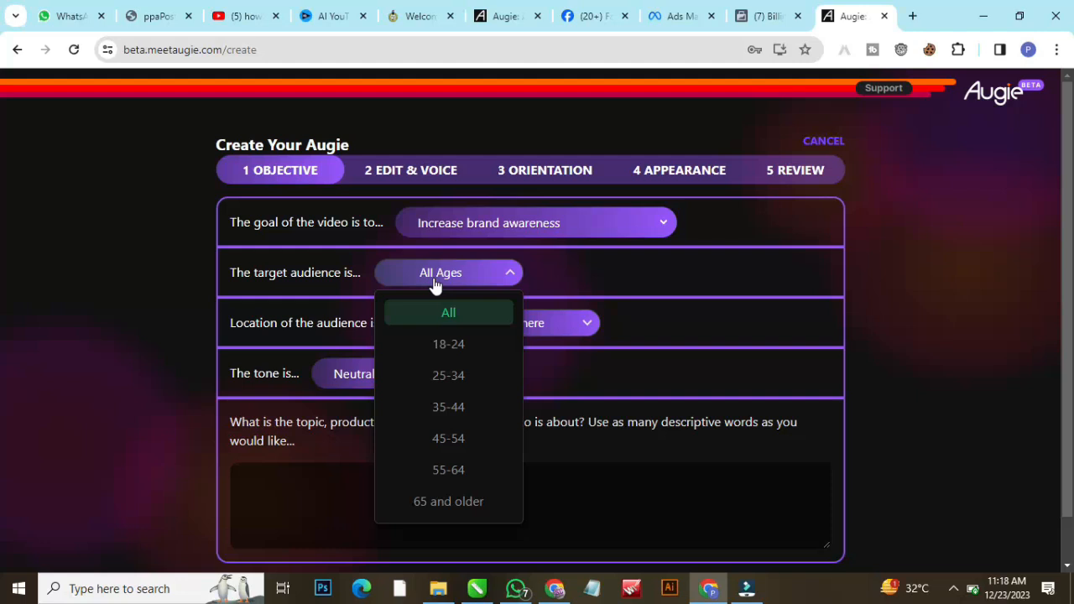
{"action": "left_click", "coordinate": [559, 285]}
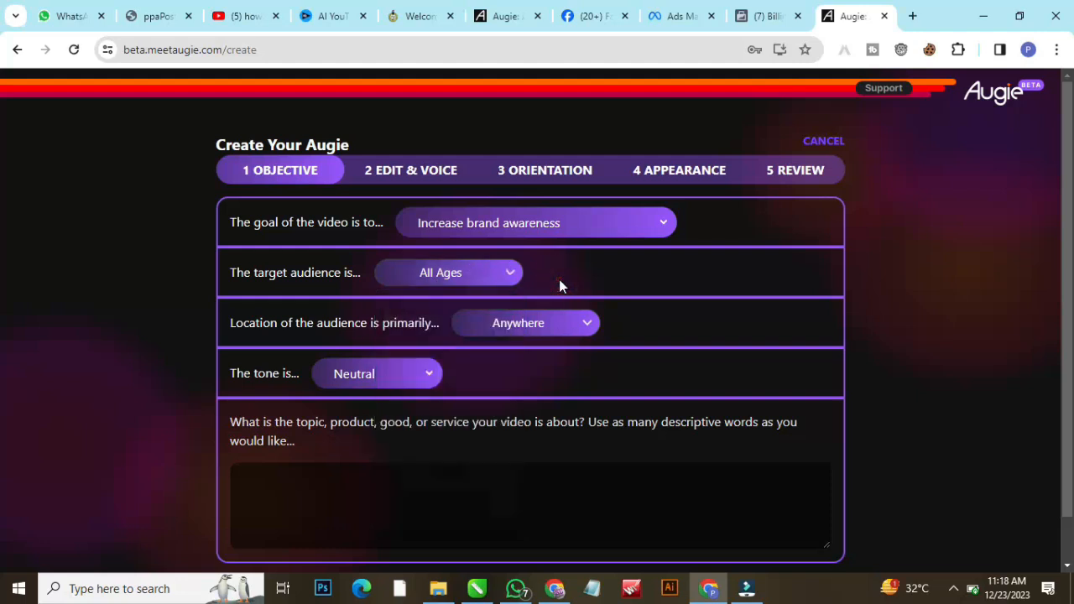
{"action": "left_click", "coordinate": [522, 325]}
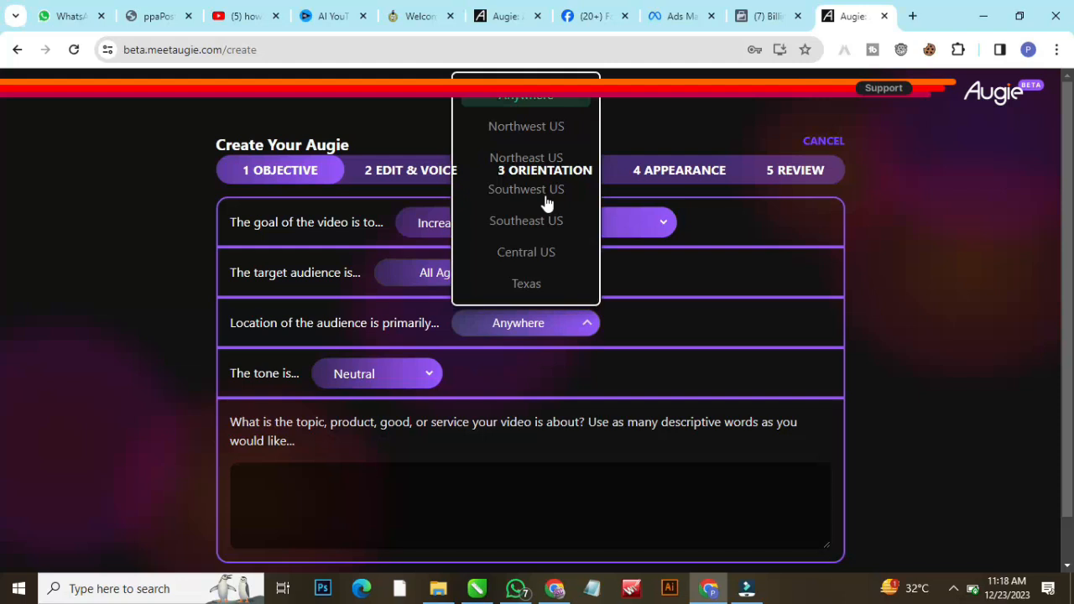
{"action": "left_click", "coordinate": [679, 282]}
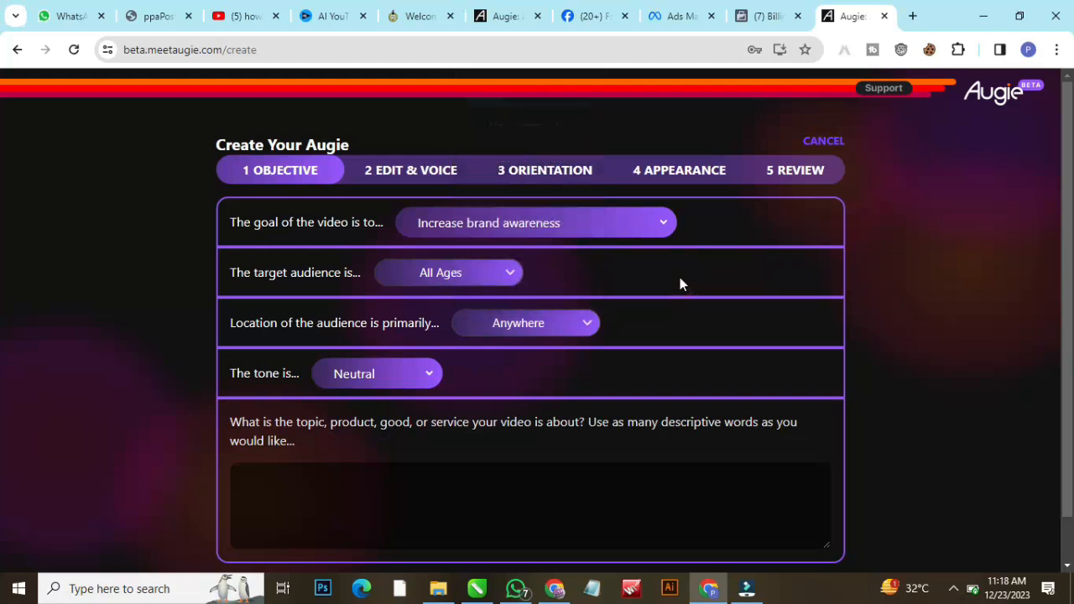
{"action": "left_click", "coordinate": [381, 393]}
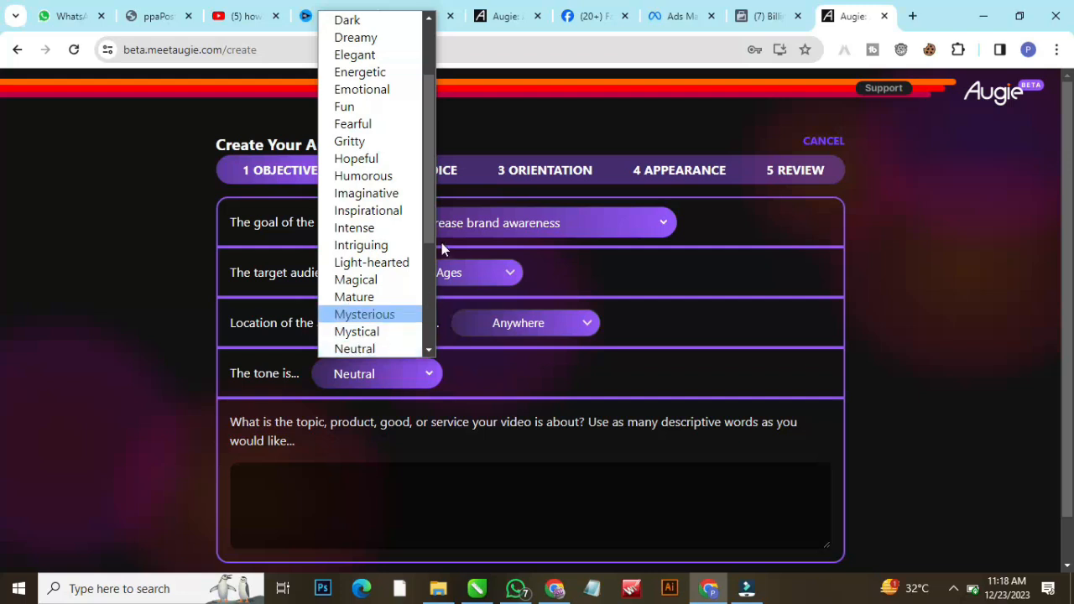
{"action": "left_click_drag", "start_coordinate": [432, 242], "coordinate": [427, 333]}
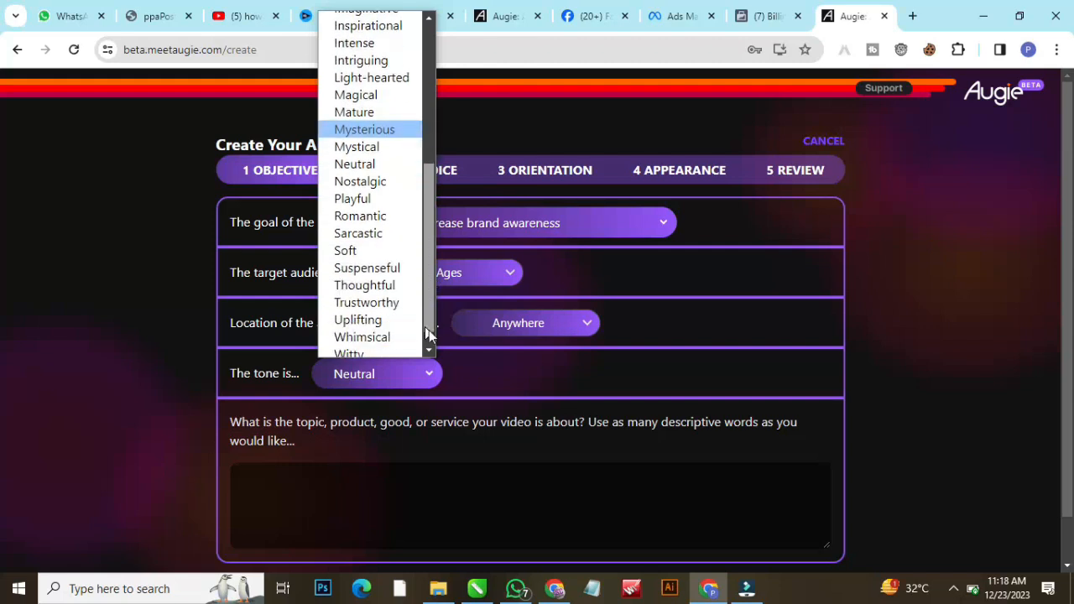
{"action": "left_click", "coordinate": [491, 390]}
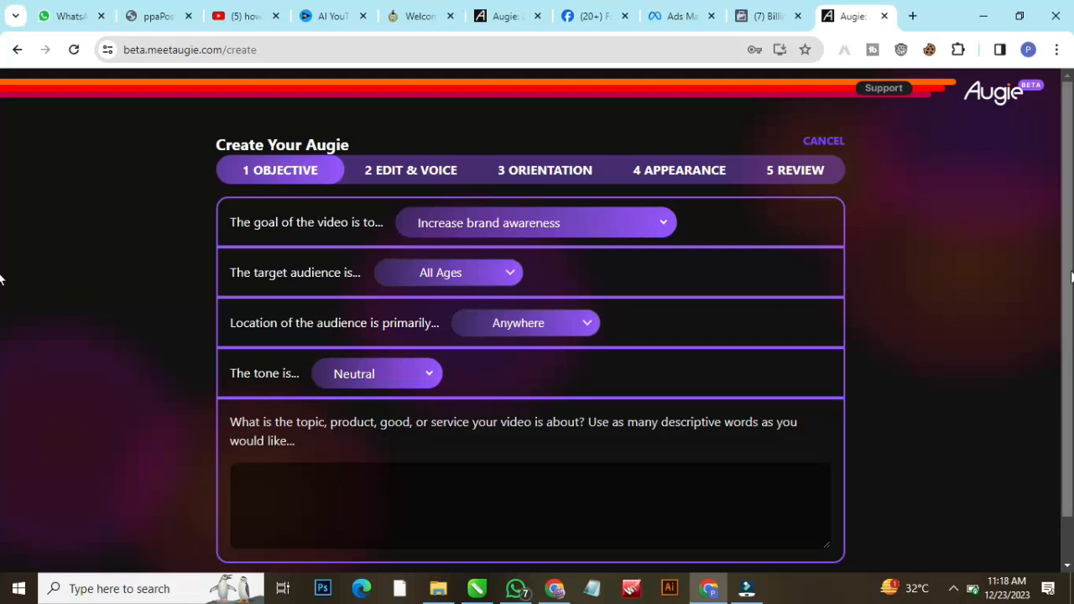
Enter "Five best places to travel to during the winter period" as the video topic and generate the script.
{"action": "scroll", "coordinate": [2, 342], "scroll_direction": "down", "scroll_amount": 1}
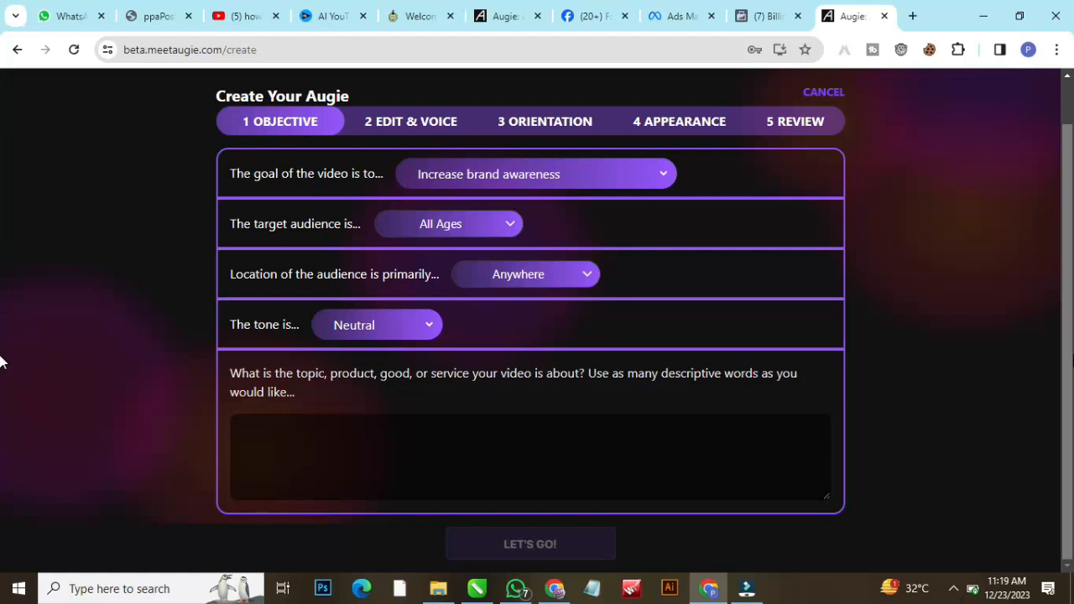
{"action": "left_click", "coordinate": [561, 428]}
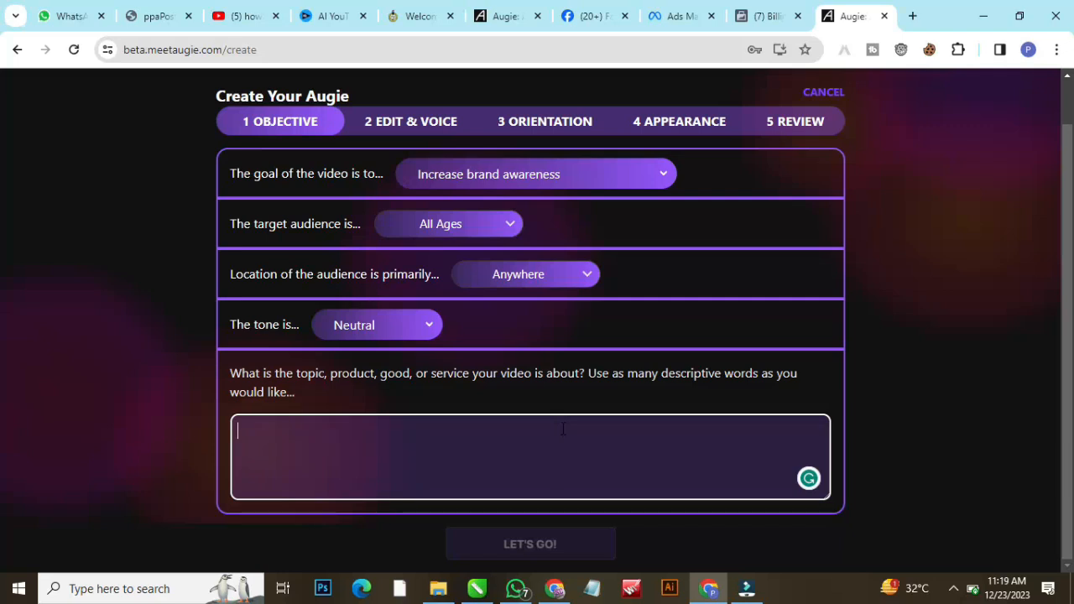
{"action": "type", "text": "Fiv"}
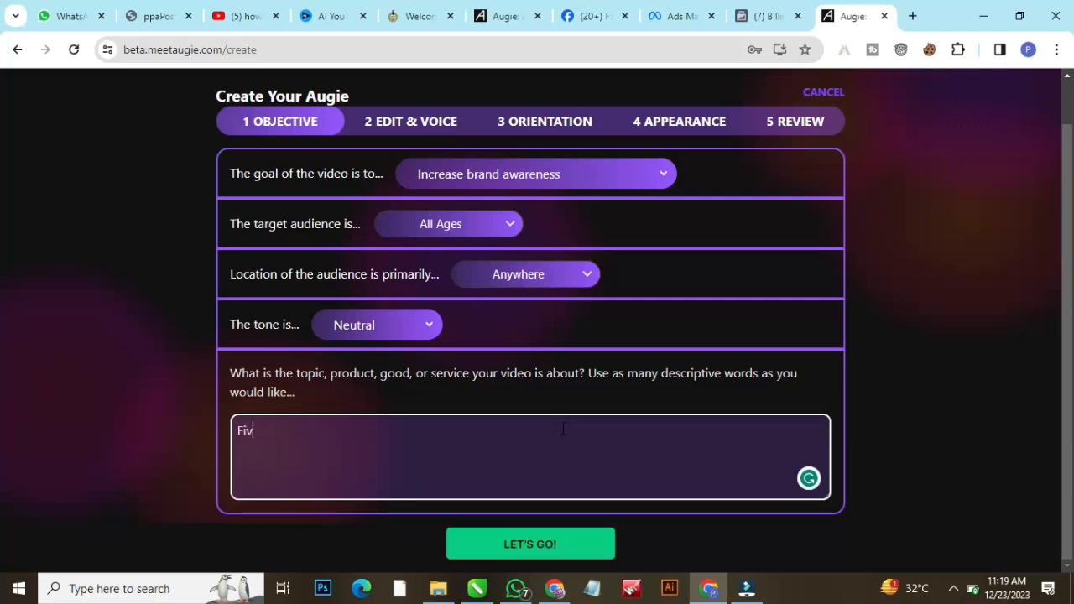
{"action": "type", "text": "e best places to travel to during the winter period"}
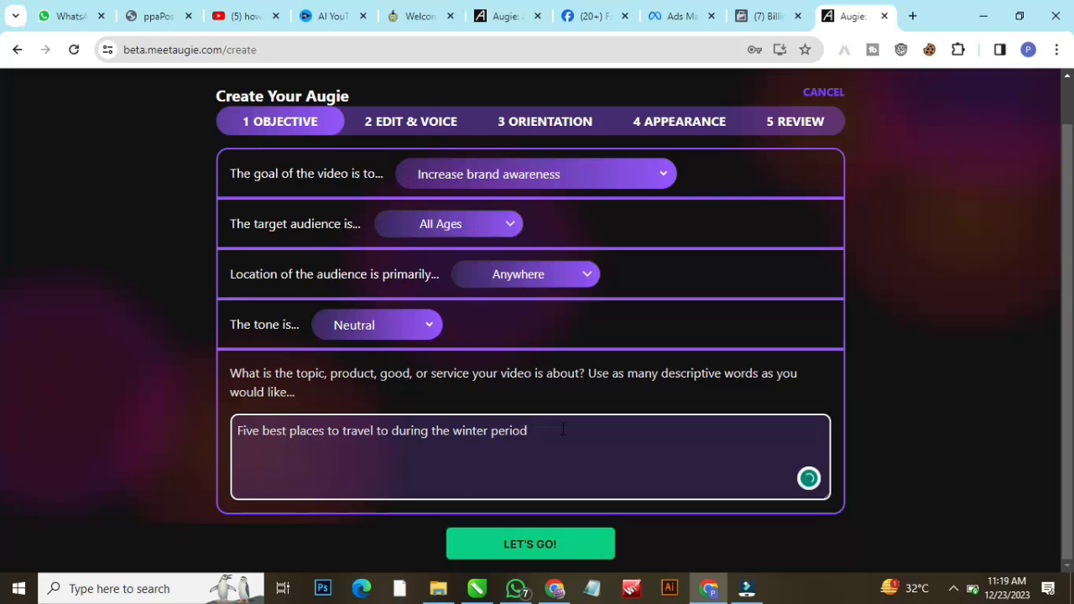
{"action": "left_click", "coordinate": [525, 545]}
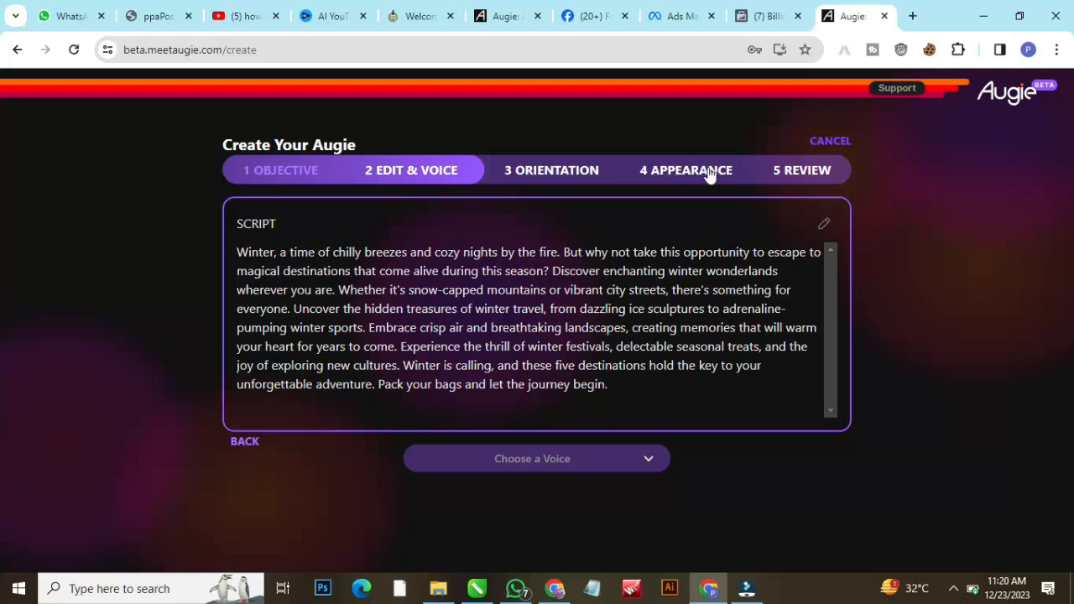
Open the generated script for editing, retype a letter in its first sentence, check the character limit and save.
{"action": "left_click", "coordinate": [824, 224]}
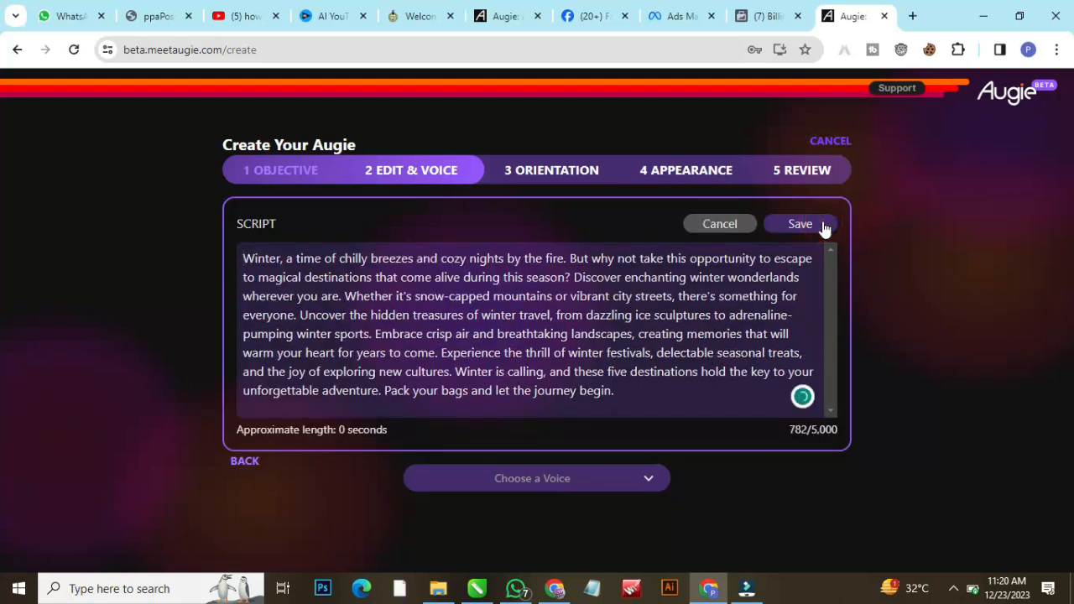
{"action": "left_click", "coordinate": [332, 258]}
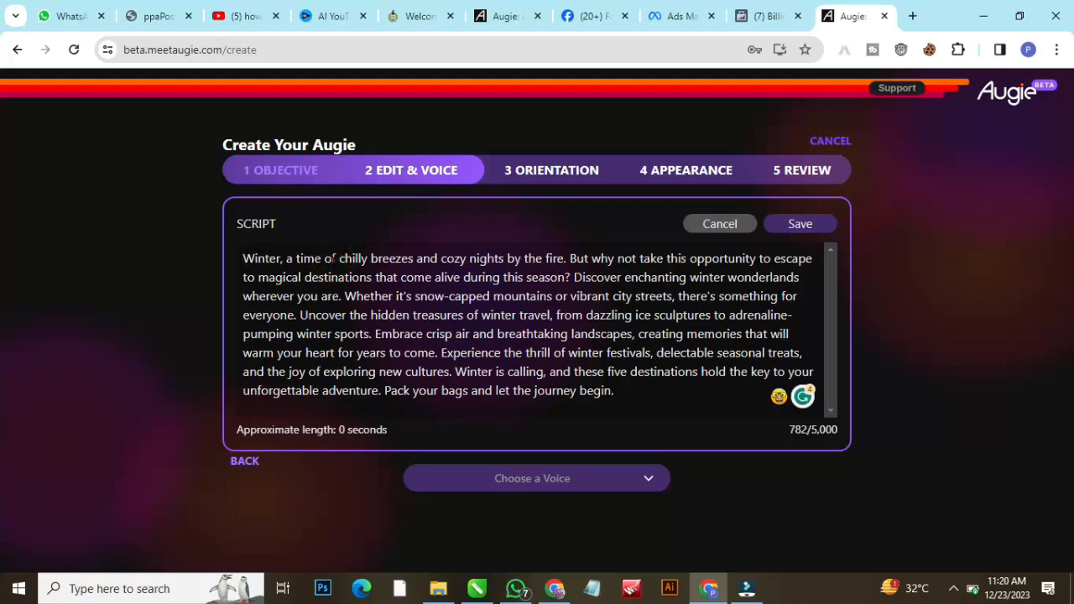
{"action": "key", "text": "BackSpace"}
{"action": "type", "text": "o"}
{"action": "left_click", "coordinate": [841, 431]}
{"action": "left_click_drag", "start_coordinate": [842, 431], "coordinate": [811, 429]}
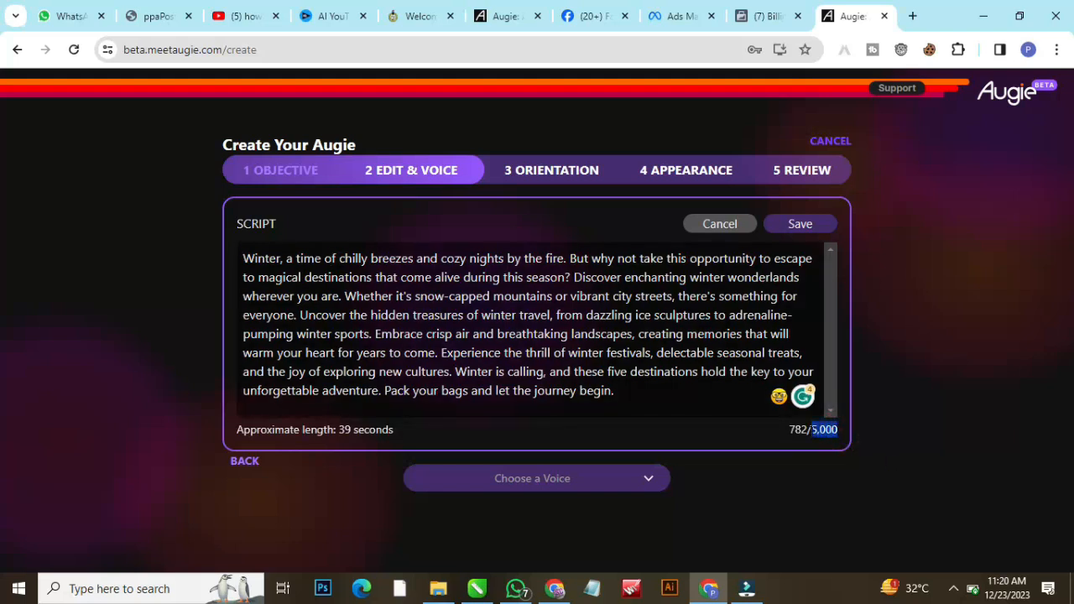
{"action": "left_click", "coordinate": [740, 352]}
{"action": "left_click", "coordinate": [783, 234]}
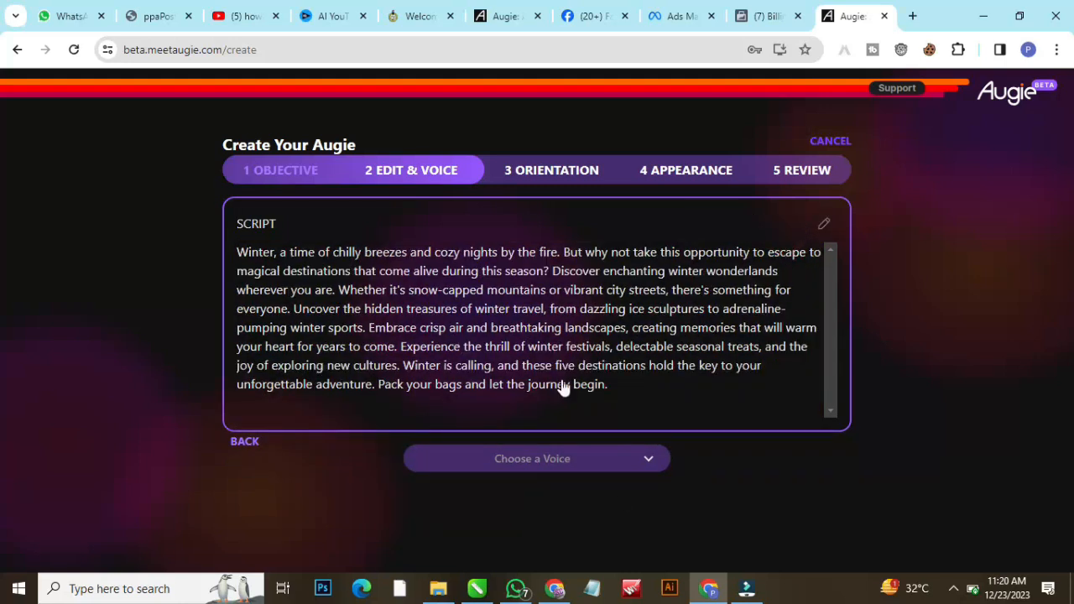
Examine the list of narration voices and the audio recorder for recording yourself, and close the recorder.
{"action": "left_click", "coordinate": [582, 471]}
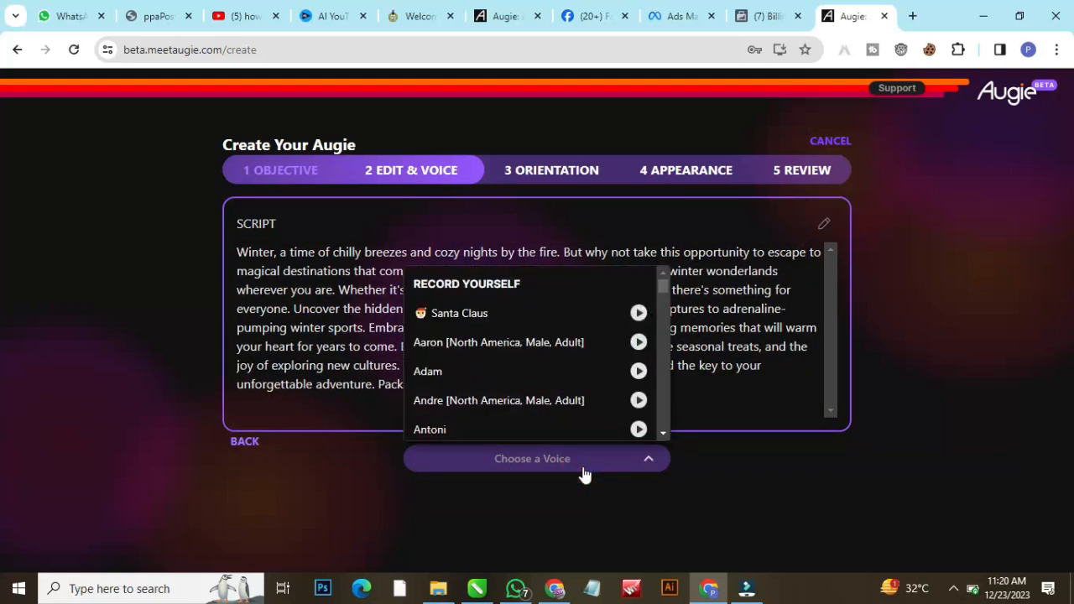
{"action": "left_click", "coordinate": [584, 474]}
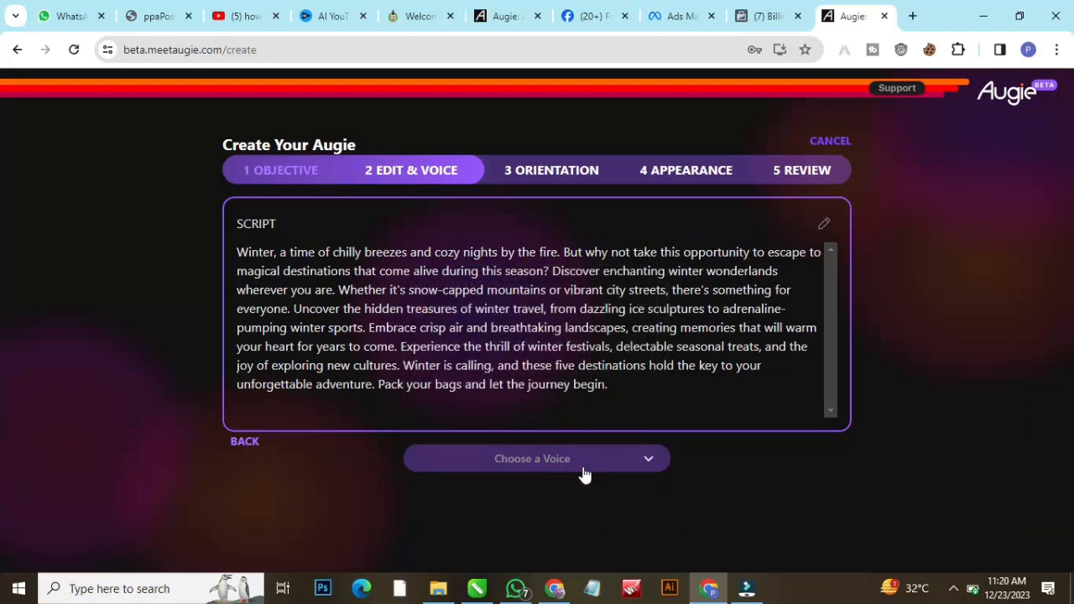
{"action": "left_click", "coordinate": [585, 475]}
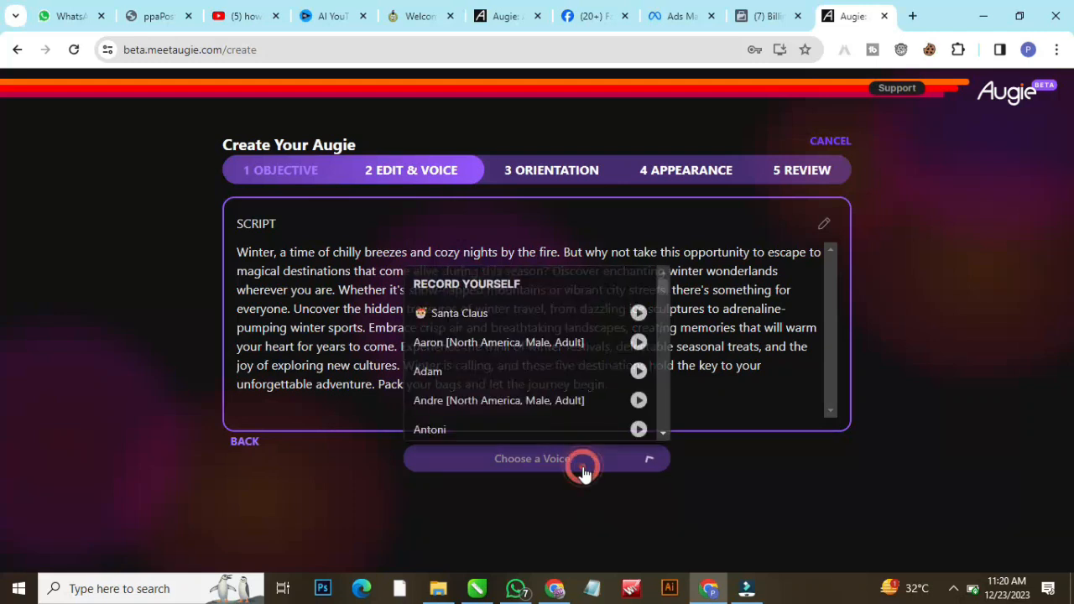
{"action": "left_click", "coordinate": [577, 290]}
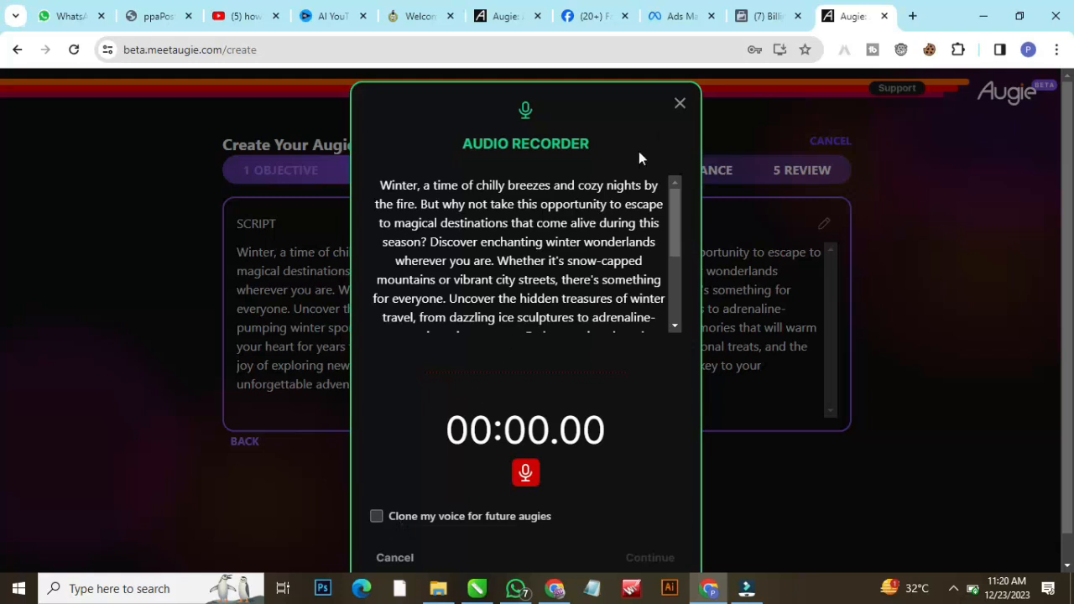
{"action": "left_click", "coordinate": [680, 103]}
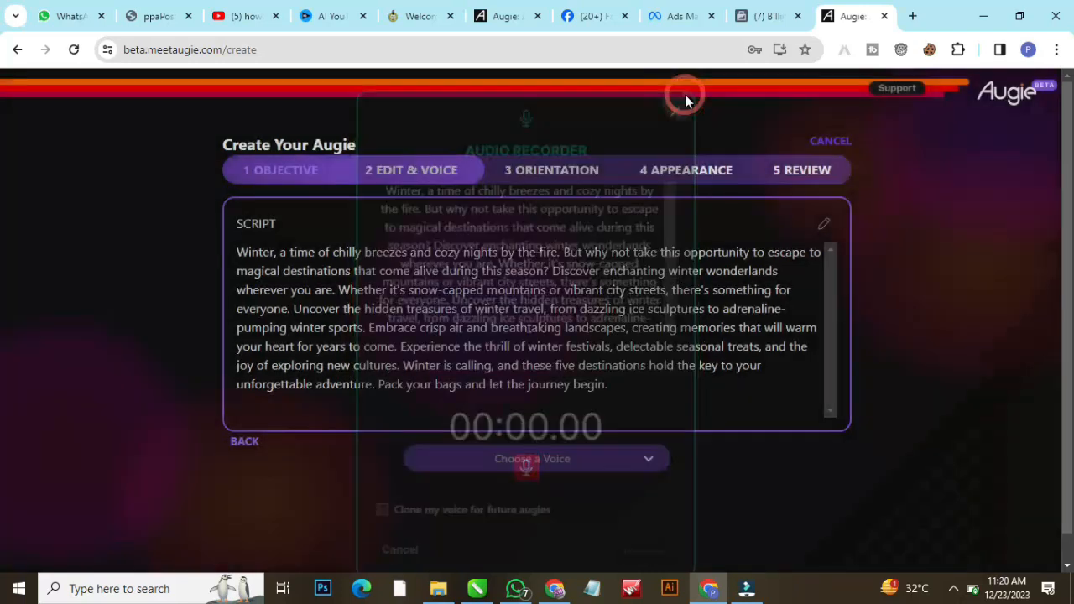
Listen to the Adam and Andre voice samples and choose Andre [North America, Male, Adult] as the narration voice.
{"action": "left_click", "coordinate": [525, 460]}
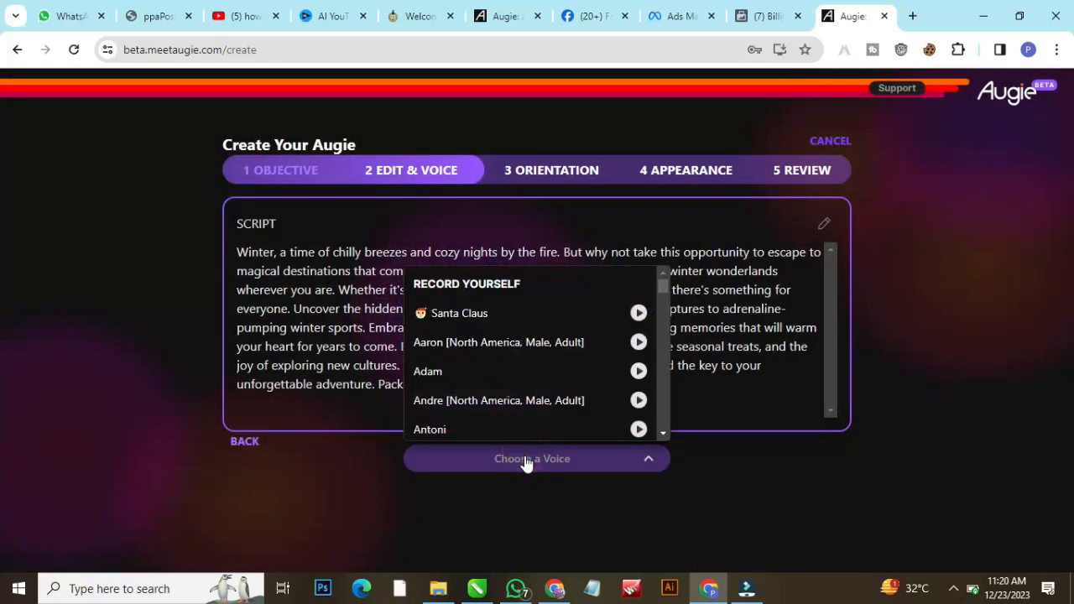
{"action": "left_click", "coordinate": [639, 372]}
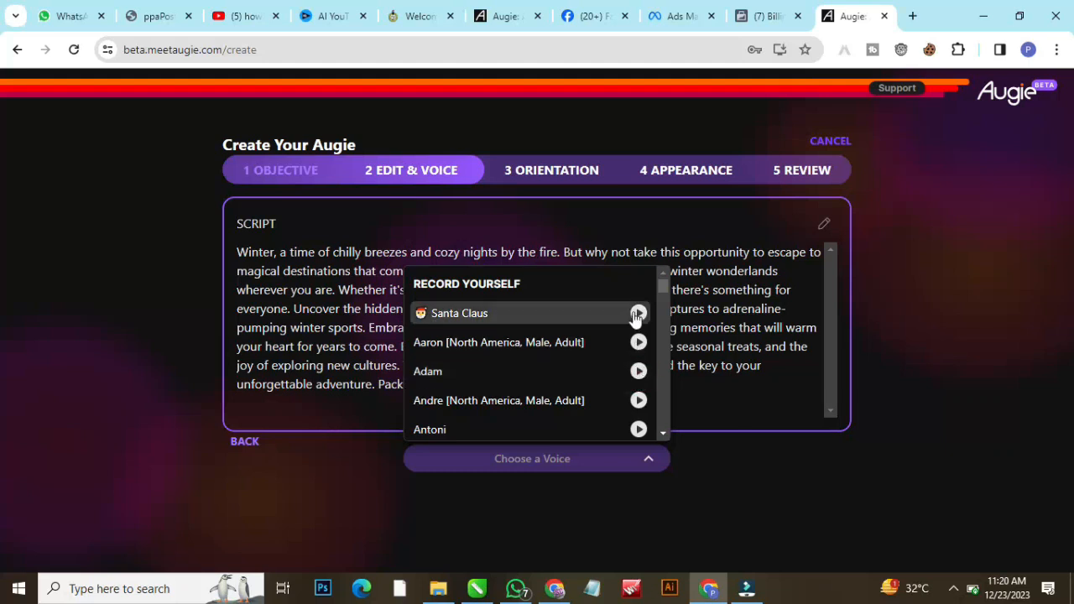
{"action": "left_click", "coordinate": [639, 372]}
{"action": "left_click", "coordinate": [638, 371]}
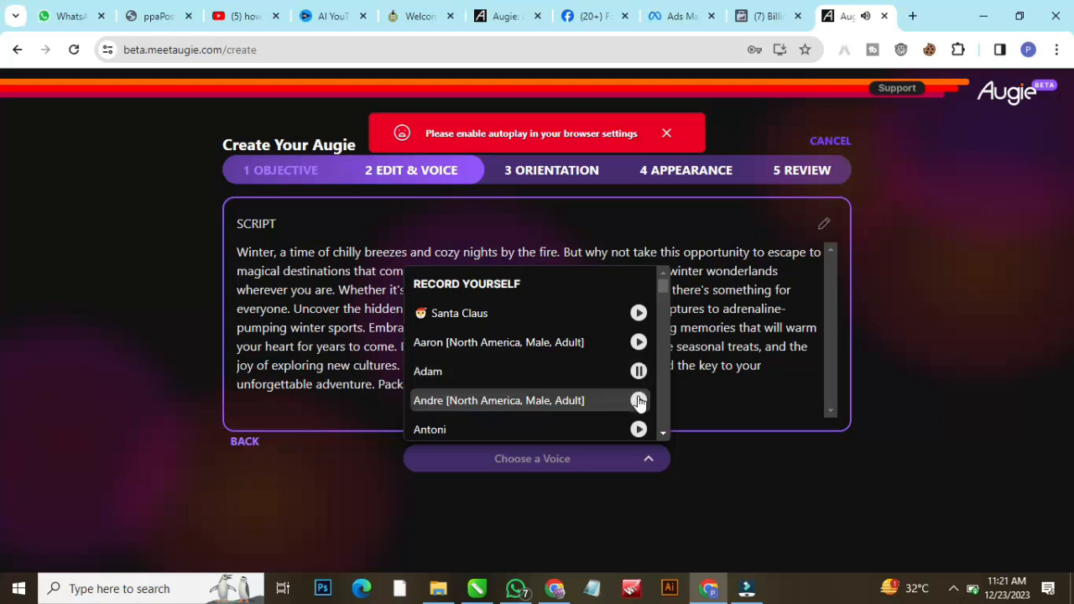
{"action": "left_click", "coordinate": [638, 401]}
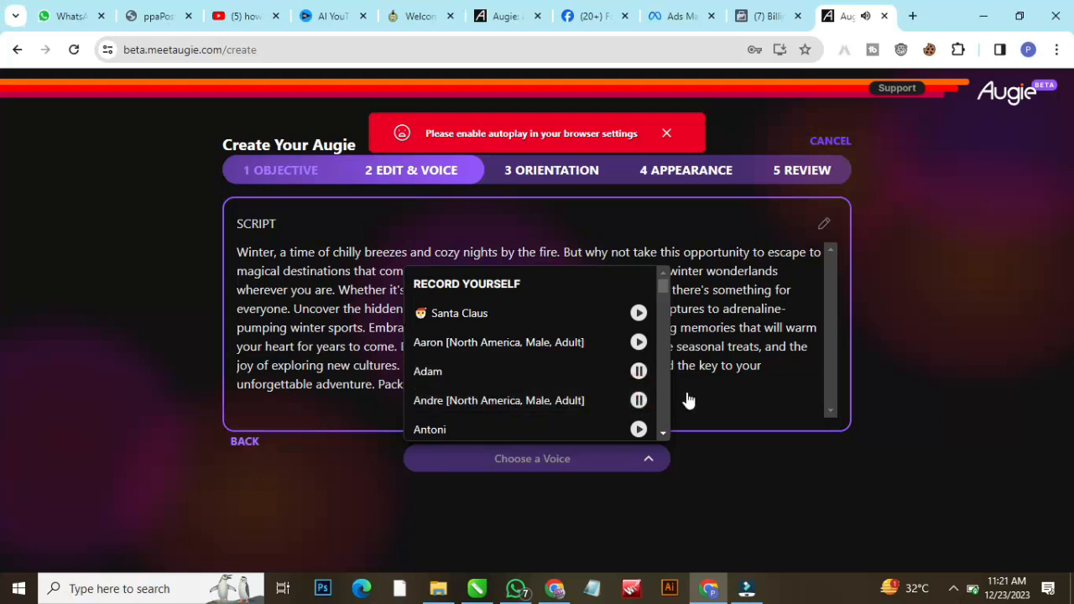
{"action": "left_click", "coordinate": [576, 409]}
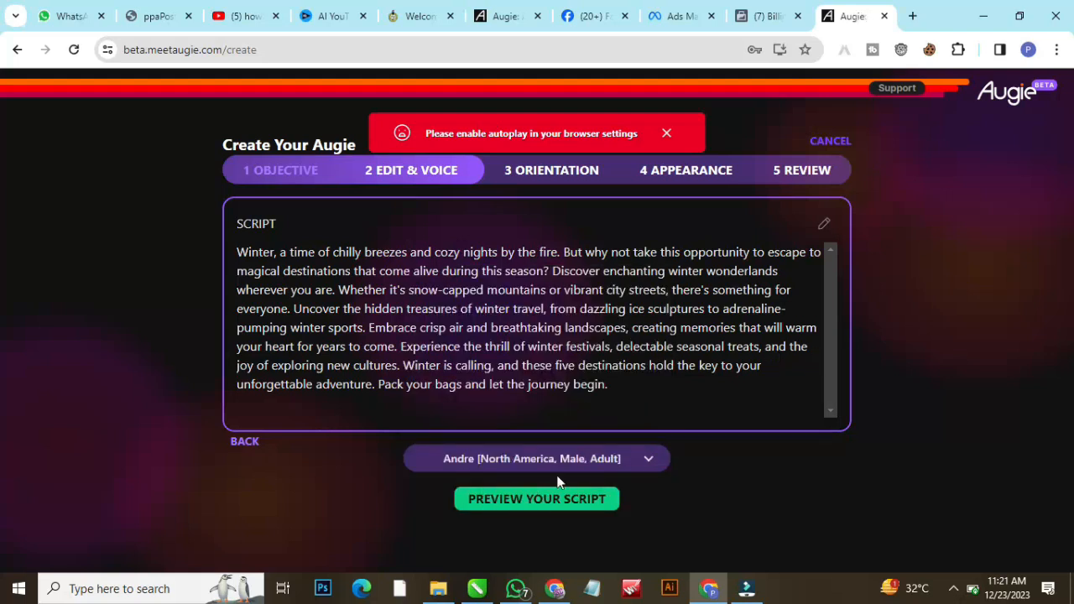
Generate the script's narration preview, dismiss the autoplay notice, listen to the opening seconds and accept the audio.
{"action": "left_click", "coordinate": [499, 505]}
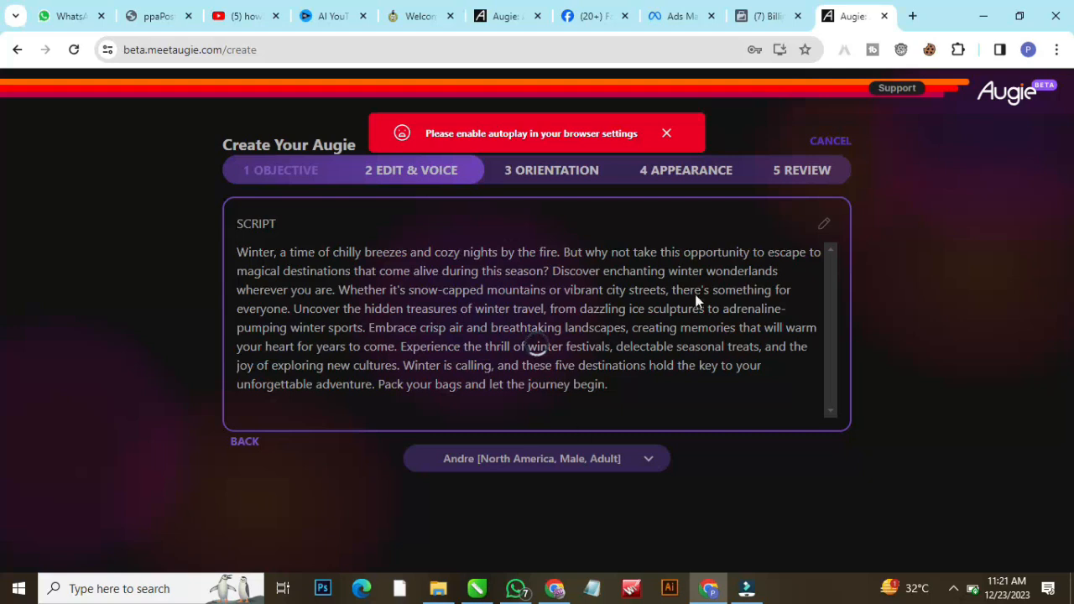
{"action": "left_click", "coordinate": [667, 134]}
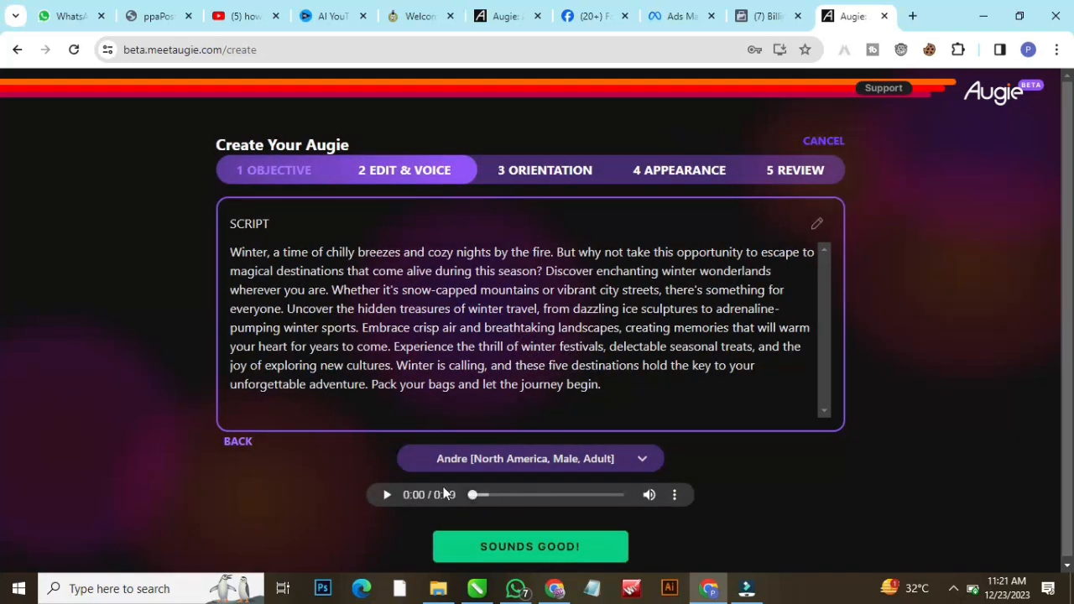
{"action": "left_click", "coordinate": [386, 497]}
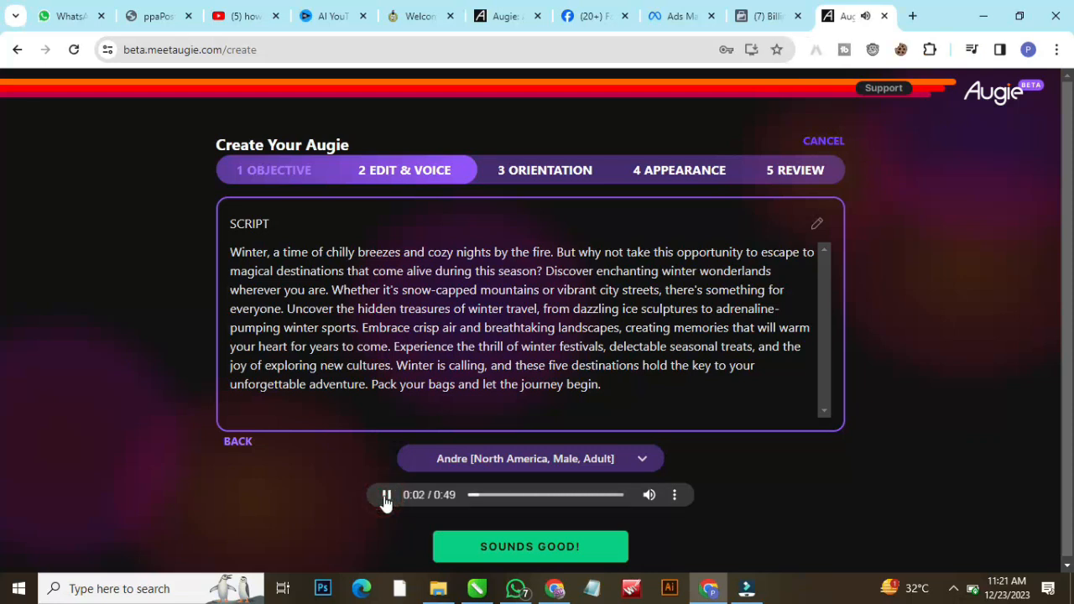
{"action": "left_click", "coordinate": [386, 497]}
{"action": "left_click", "coordinate": [537, 549]}
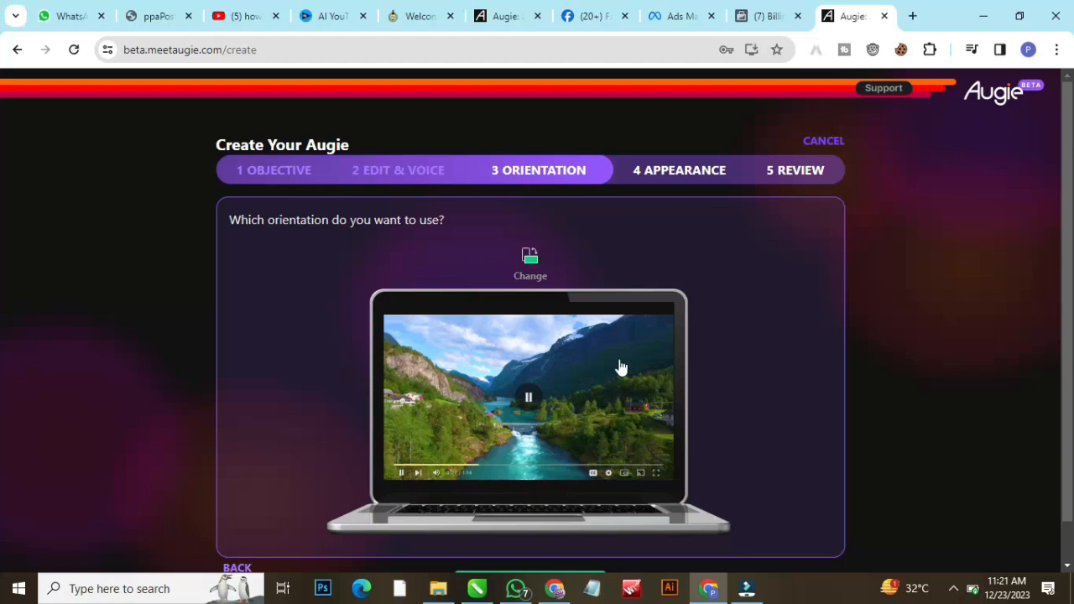
Compare the portrait orientation with landscape, keep landscape for the video and continue to the appearance stage.
{"action": "left_click", "coordinate": [532, 261]}
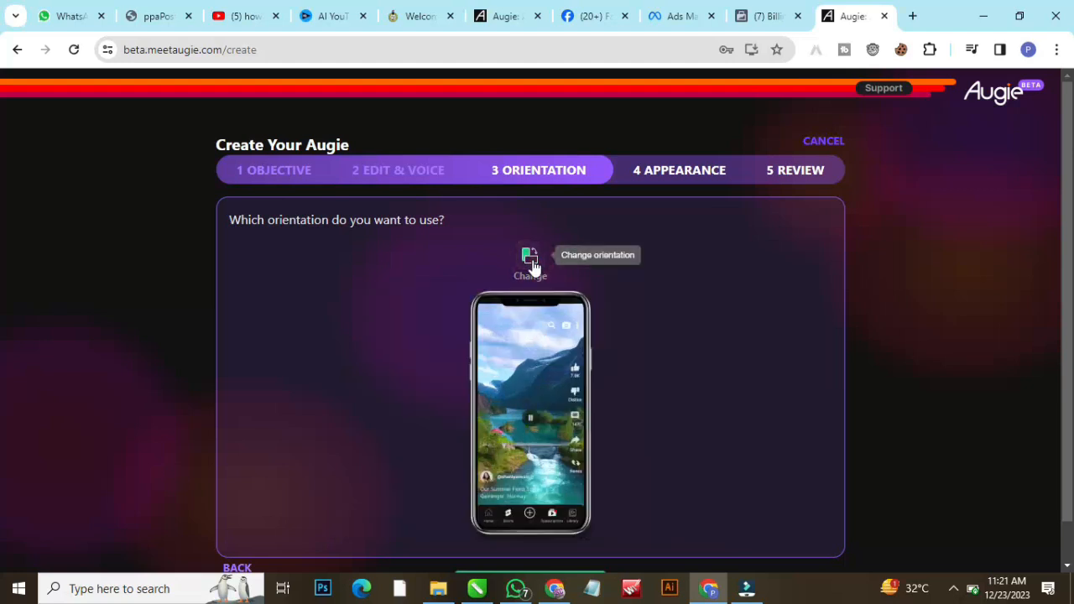
{"action": "left_click", "coordinate": [533, 263]}
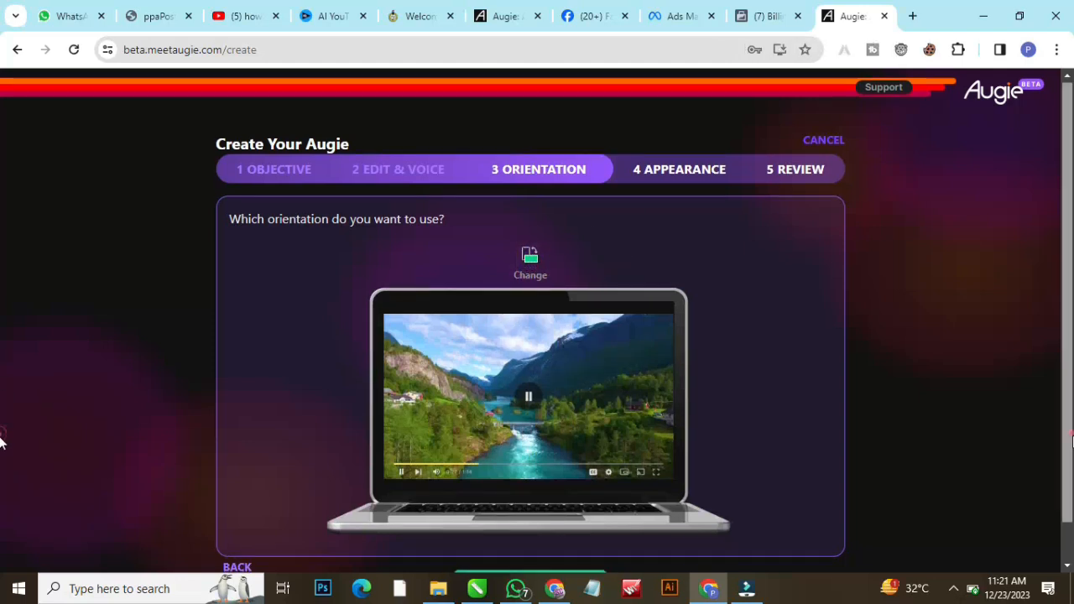
{"action": "scroll", "coordinate": [2, 441], "scroll_direction": "down", "scroll_amount": 1}
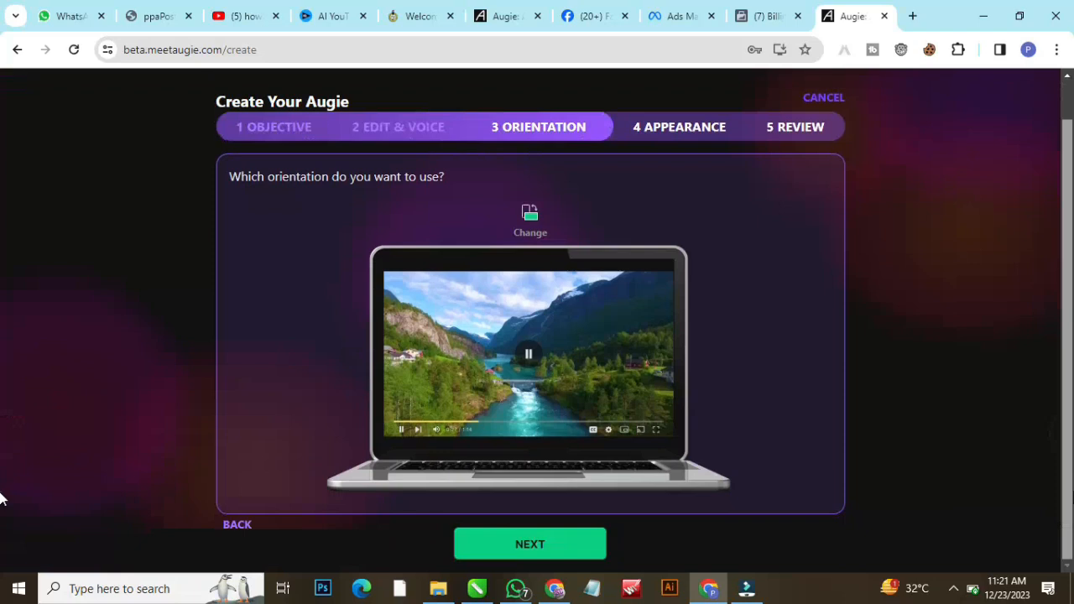
{"action": "left_click", "coordinate": [530, 546]}
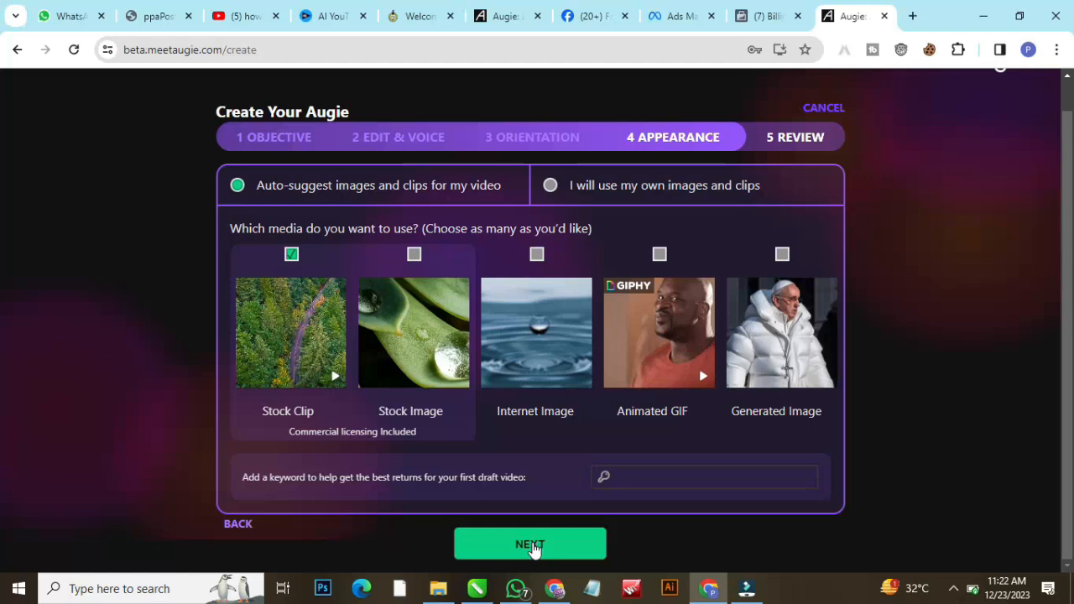
Use auto-suggested media with stock clips, add the keyword "winter" and continue to the review stage.
{"action": "left_click", "coordinate": [550, 186]}
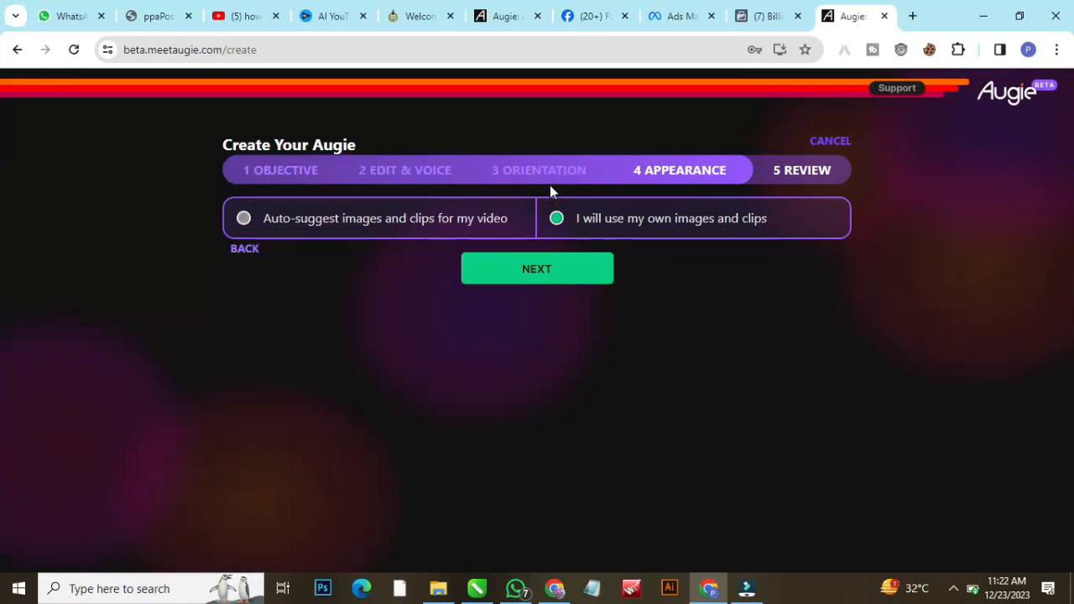
{"action": "left_click", "coordinate": [290, 226]}
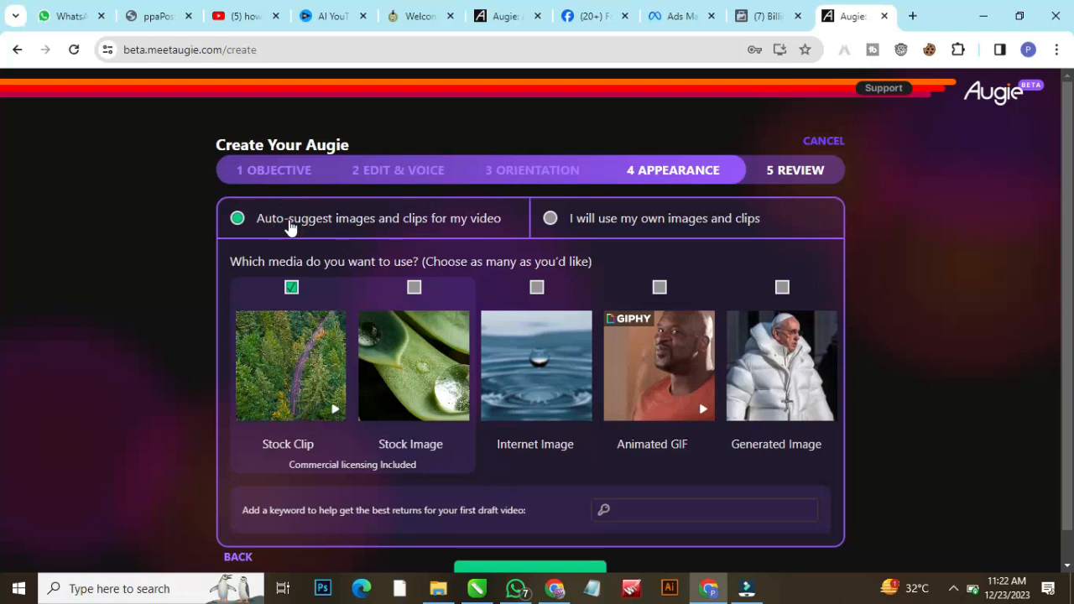
{"action": "mouse_move", "coordinate": [289, 411]}
{"action": "left_click", "coordinate": [724, 509]}
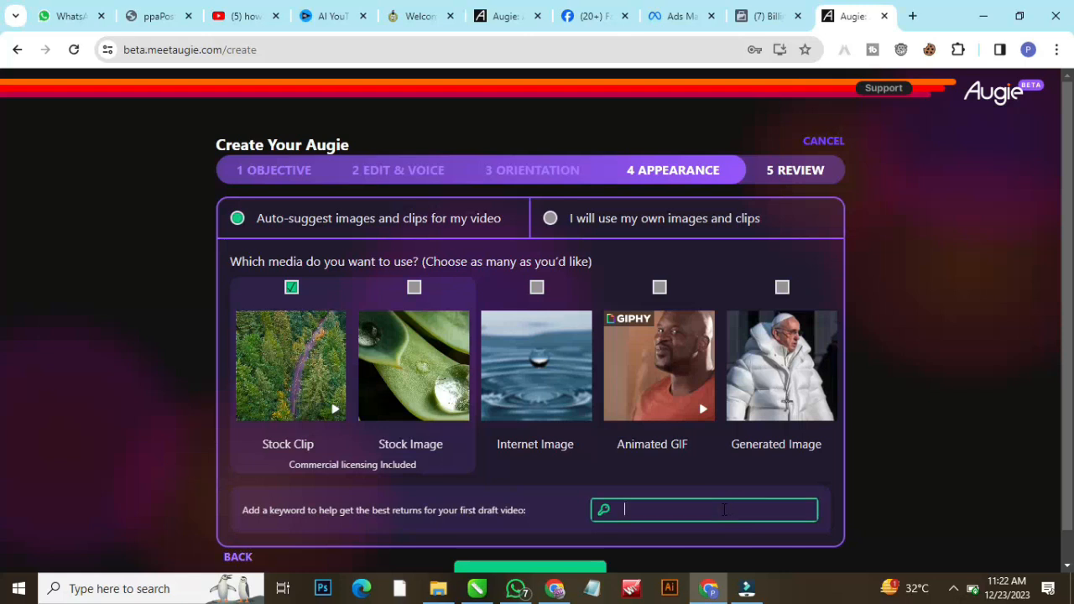
{"action": "type", "text": "winter"}
{"action": "scroll", "coordinate": [3, 444], "scroll_direction": "down", "scroll_amount": 1}
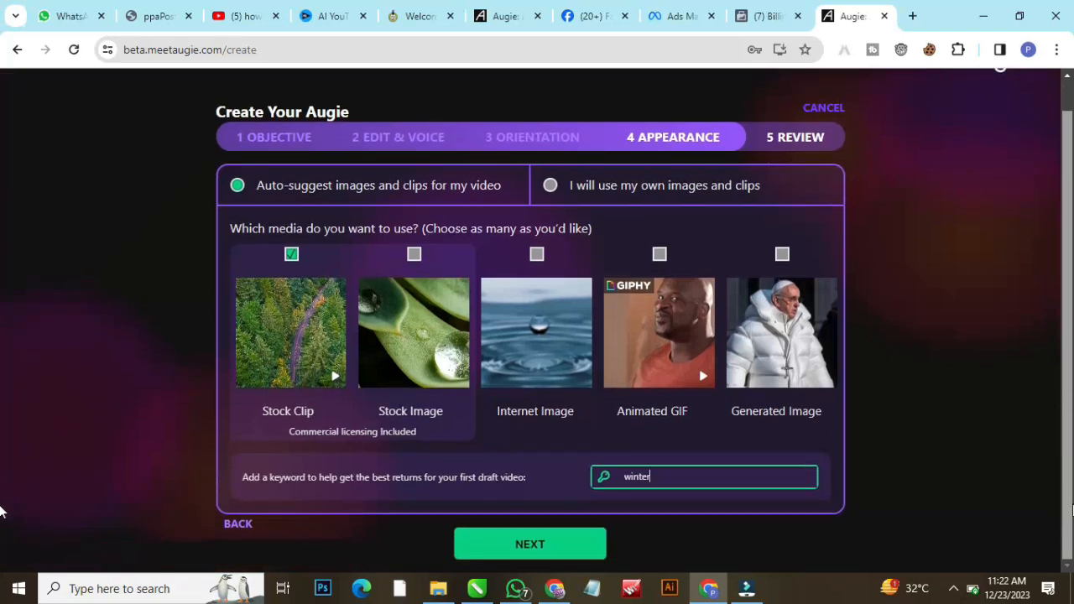
{"action": "left_click", "coordinate": [513, 547]}
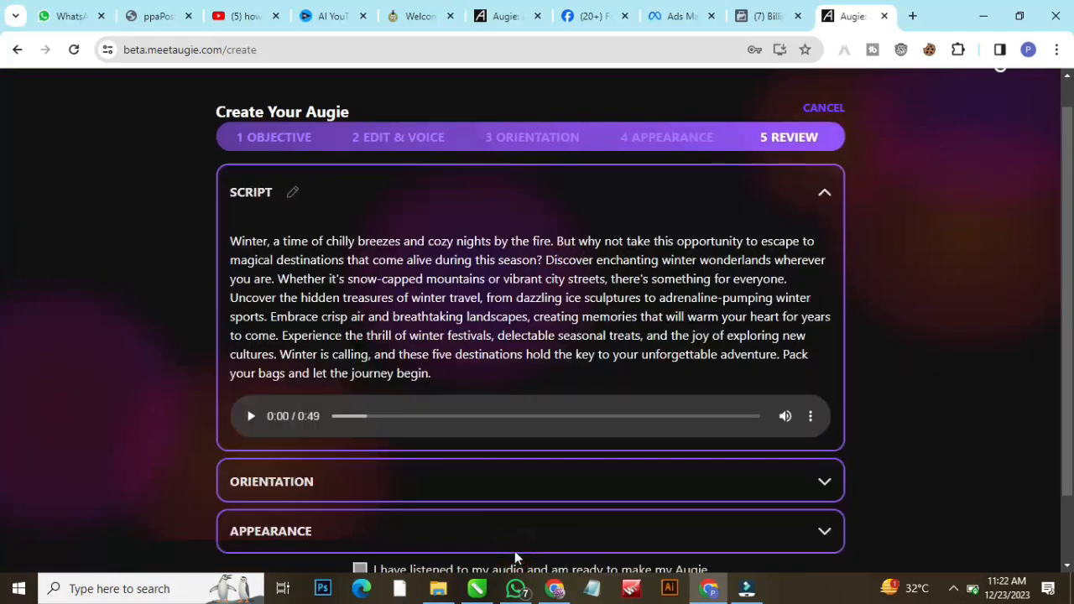
Confirm that the audio has been listened to and create the video.
{"action": "scroll", "coordinate": [2, 264], "scroll_direction": "down", "scroll_amount": 1}
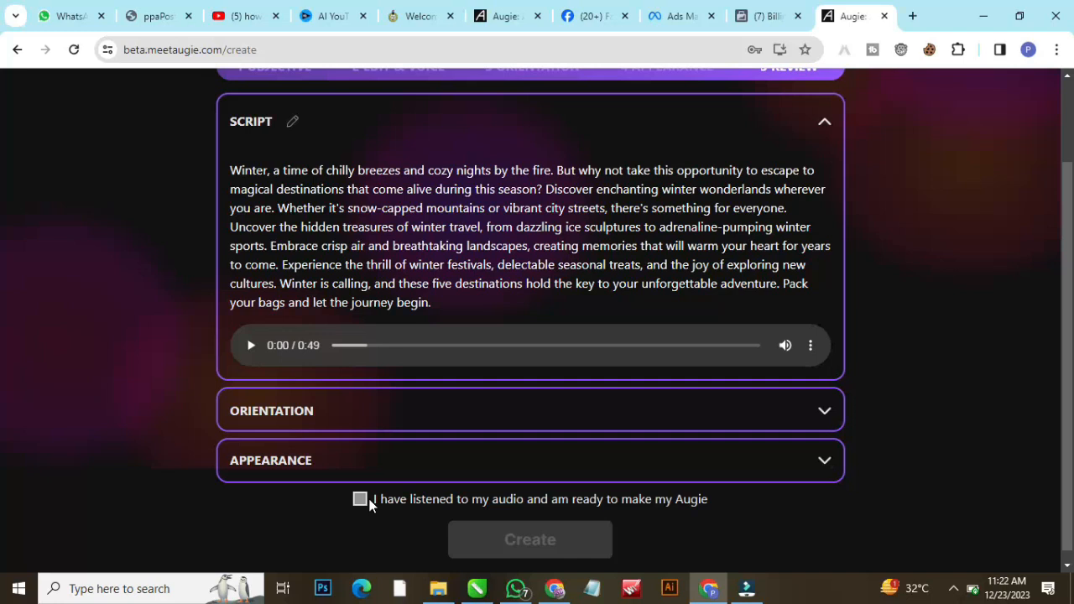
{"action": "left_click", "coordinate": [361, 501]}
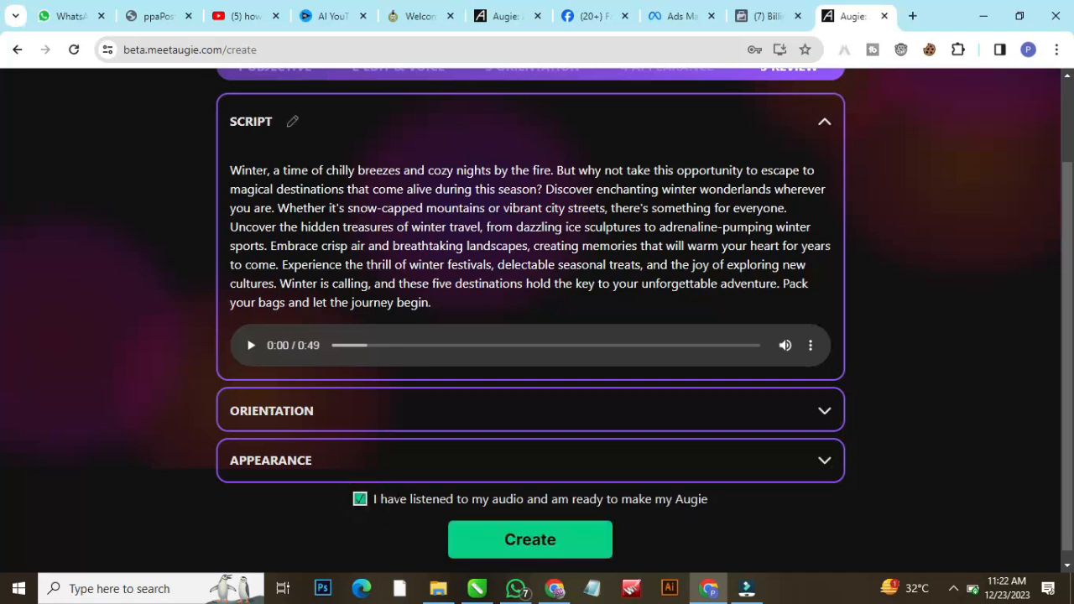
{"action": "left_click", "coordinate": [537, 543]}
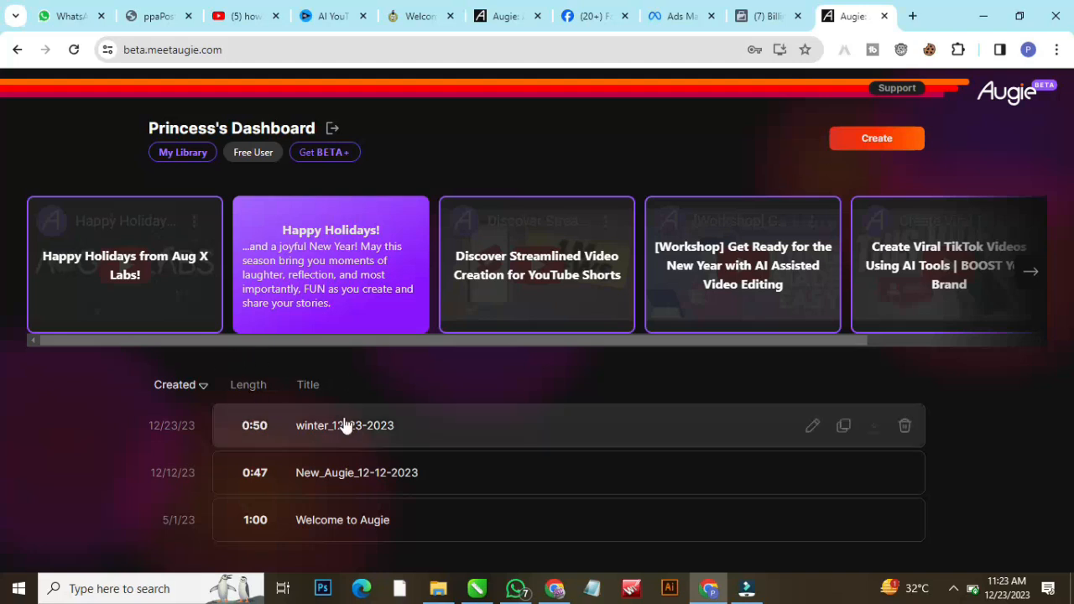
Open the winter_12-23-2023 video in the editor, skip past the roughcut report and start building it for download.
{"action": "left_click", "coordinate": [622, 423]}
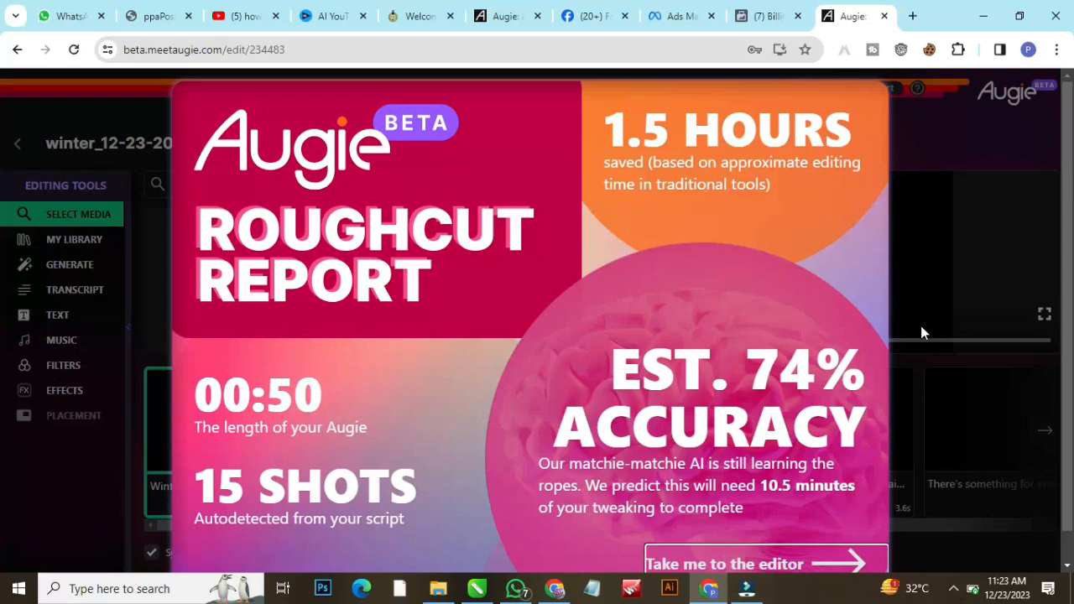
{"action": "left_click", "coordinate": [789, 558]}
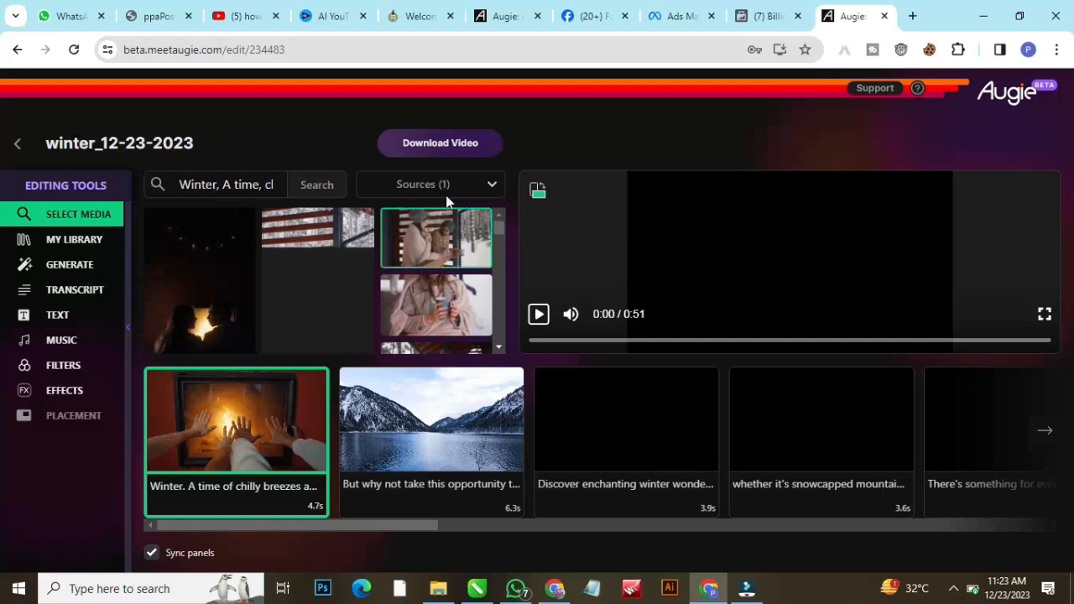
{"action": "left_click", "coordinate": [423, 143]}
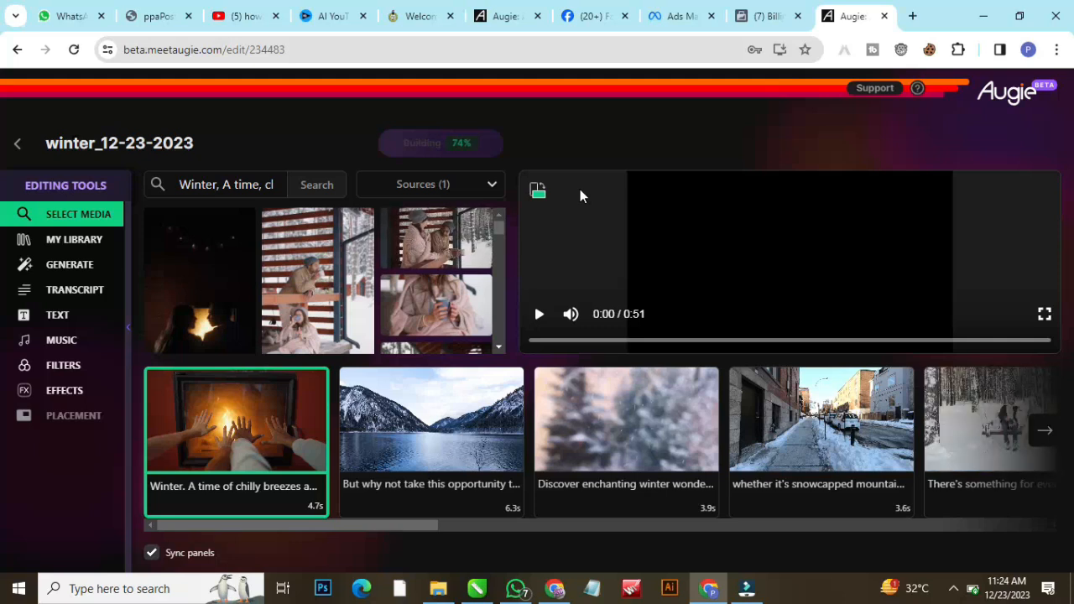
Look through the storyboard shots up to the last one.
{"action": "left_click", "coordinate": [1045, 431]}
{"action": "left_click", "coordinate": [1046, 431]}
{"action": "left_click", "coordinate": [1046, 431]}
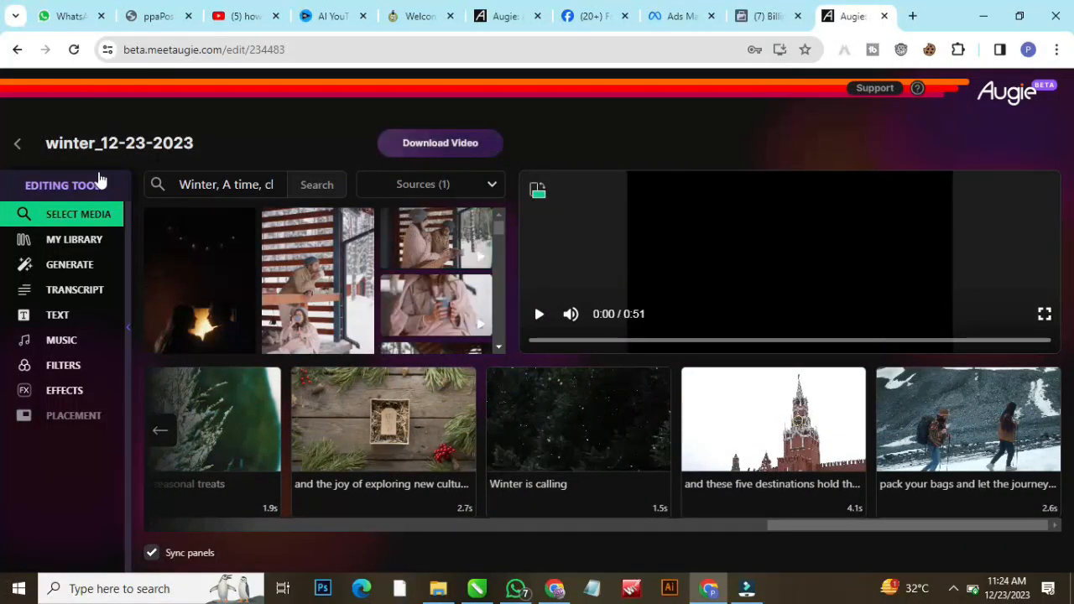
Return to the dashboard, download the winter_12-23-2023 video and dismiss the browser's multiple-download request.
{"action": "left_click", "coordinate": [18, 144]}
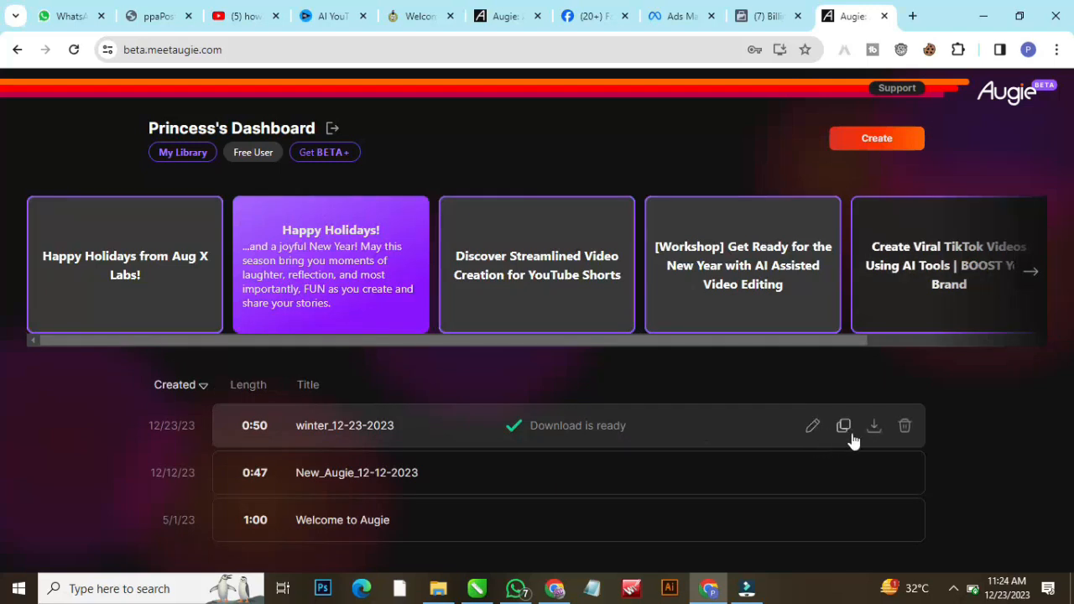
{"action": "left_click", "coordinate": [874, 429]}
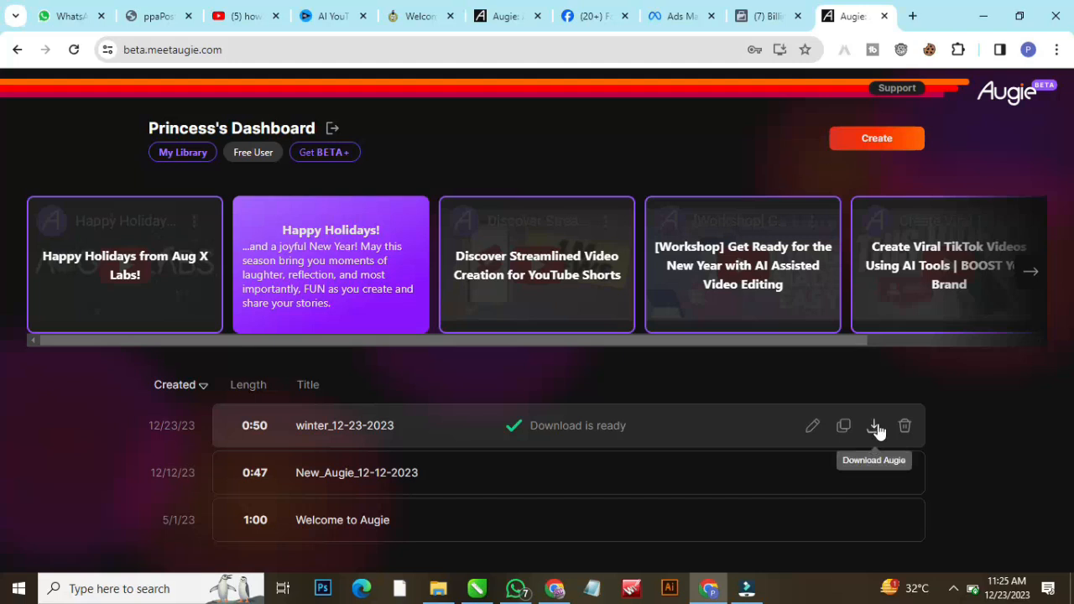
{"action": "left_click", "coordinate": [874, 427]}
{"action": "left_click", "coordinate": [877, 425]}
{"action": "left_click", "coordinate": [875, 427]}
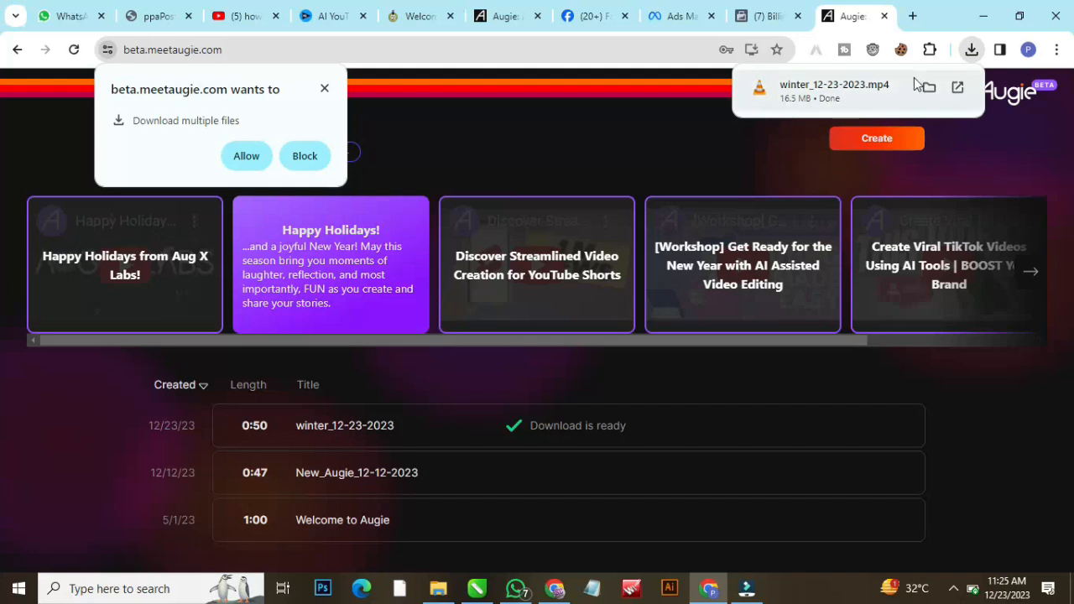
{"action": "left_click", "coordinate": [325, 88]}
Open the downloaded winter_12-23-2023.mp4 in VLC media player, dismiss the update offer and watch the video with pauses.
{"action": "left_click", "coordinate": [821, 83]}
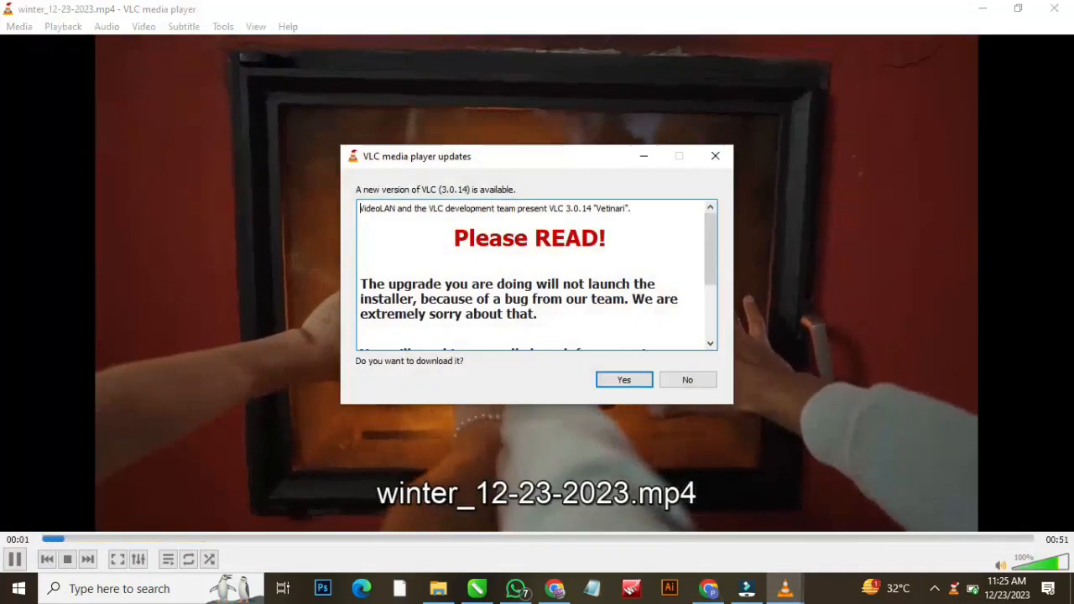
{"action": "left_click", "coordinate": [724, 151]}
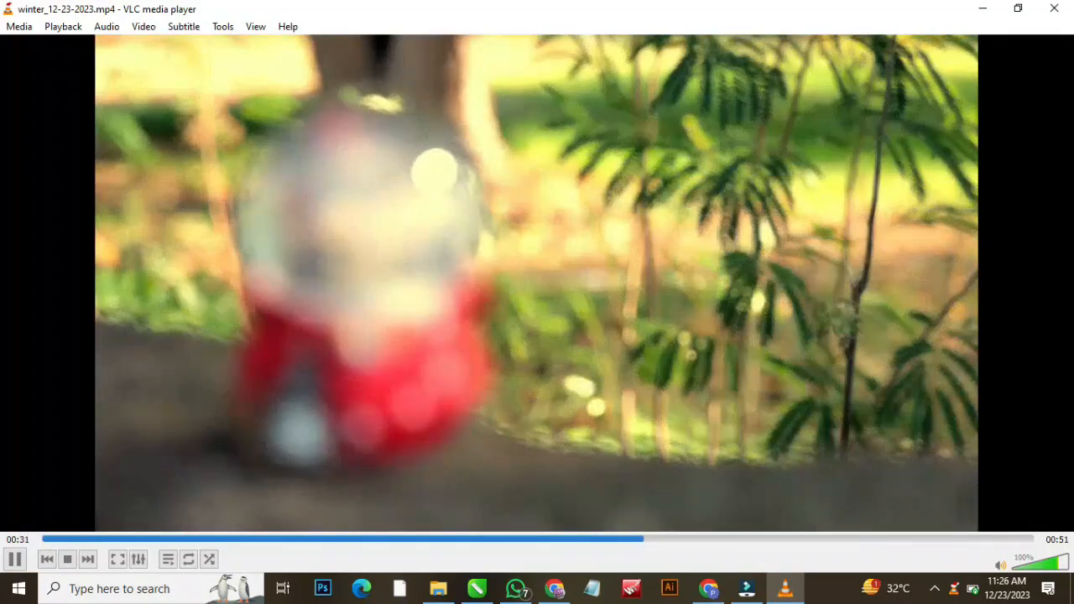
{"action": "key", "text": "space"}
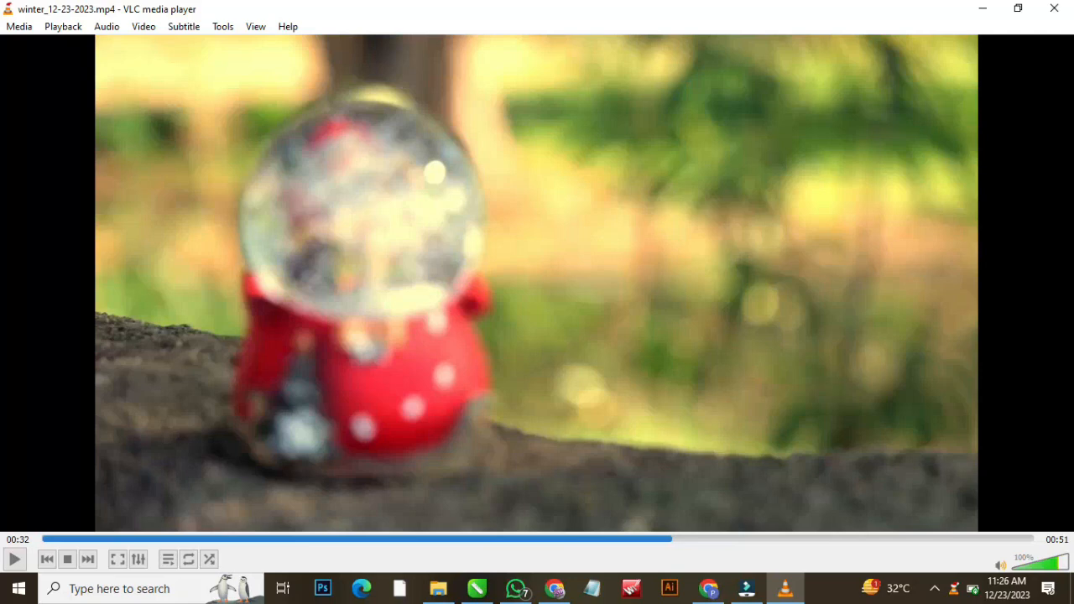
{"action": "key", "text": "space"}
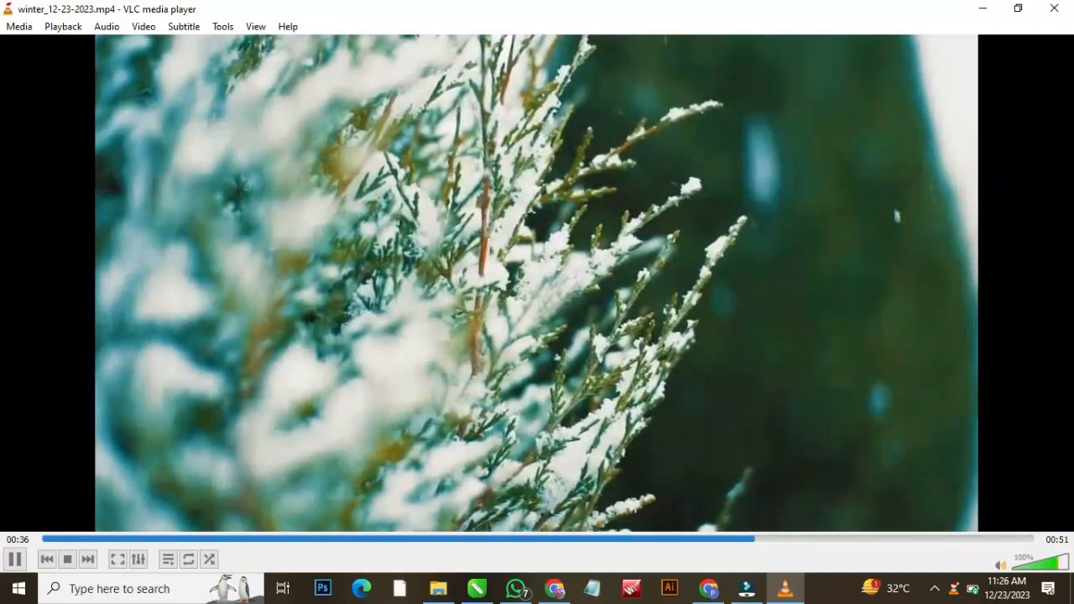
{"action": "key", "text": "space"}
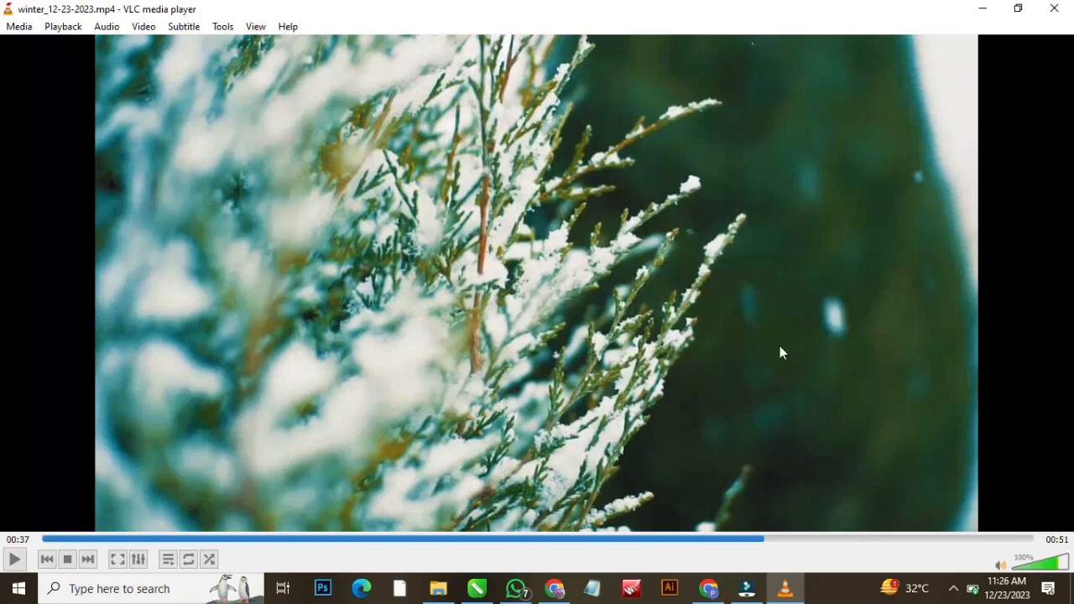
{"action": "key", "text": "space"}
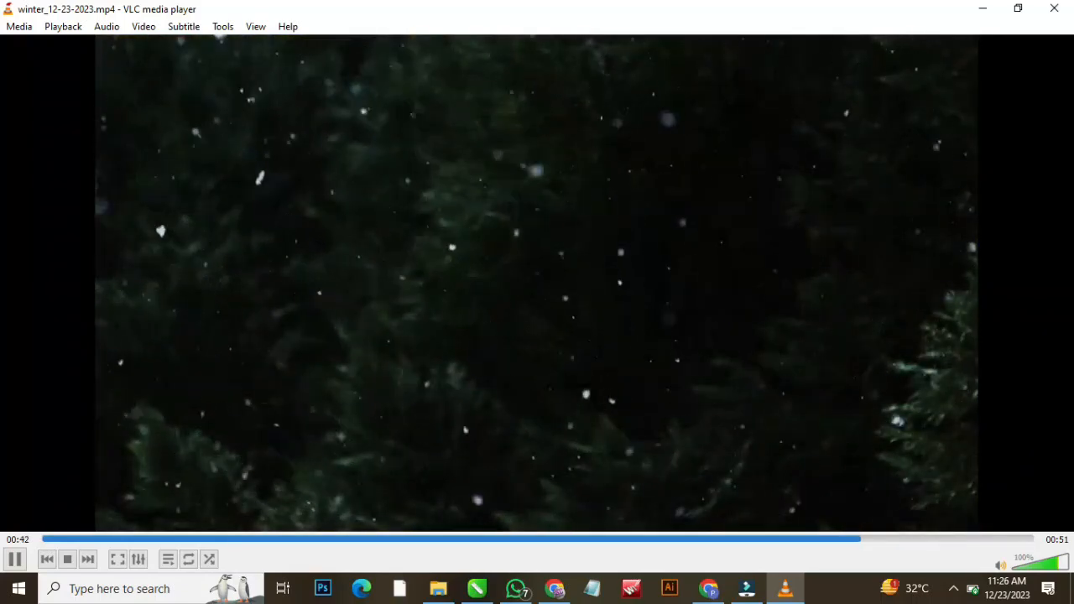
{"action": "key", "text": "space"}
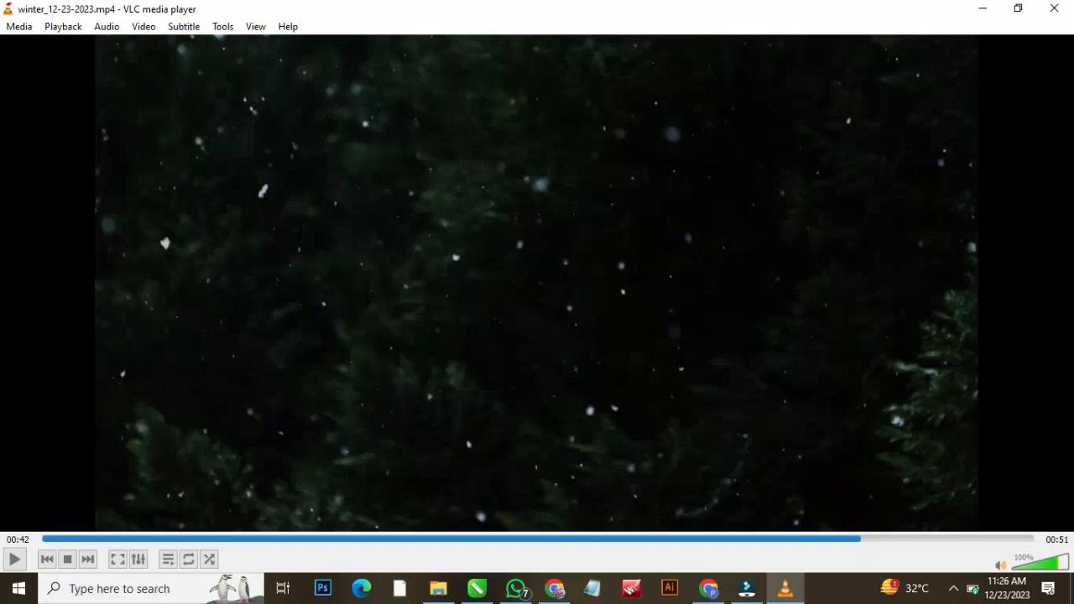